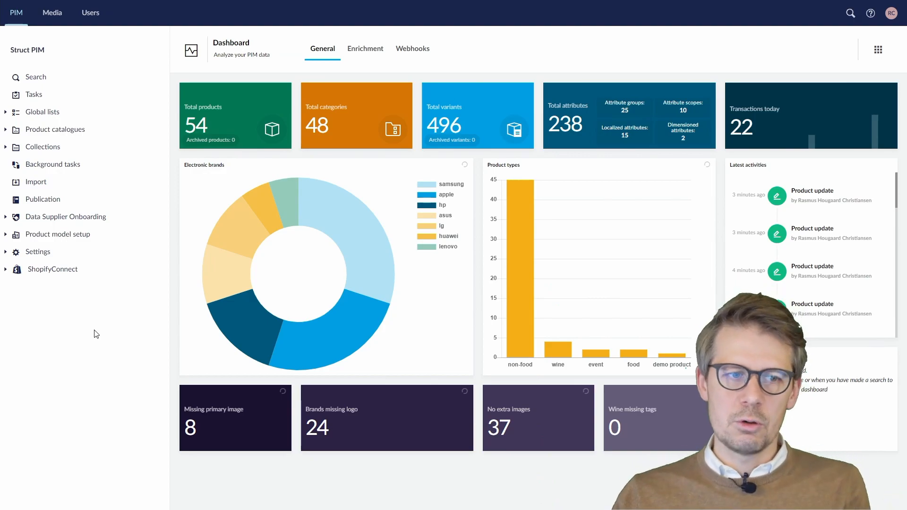
# Step: Start a new attribute in the product model setup and give it the alias PackagingSizeInCm
pyautogui.click(9, 237)
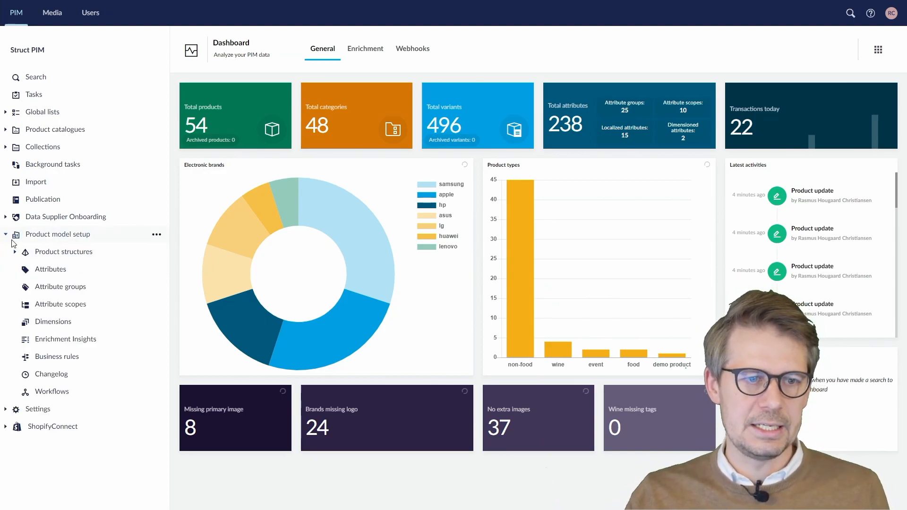
pyautogui.click(40, 270)
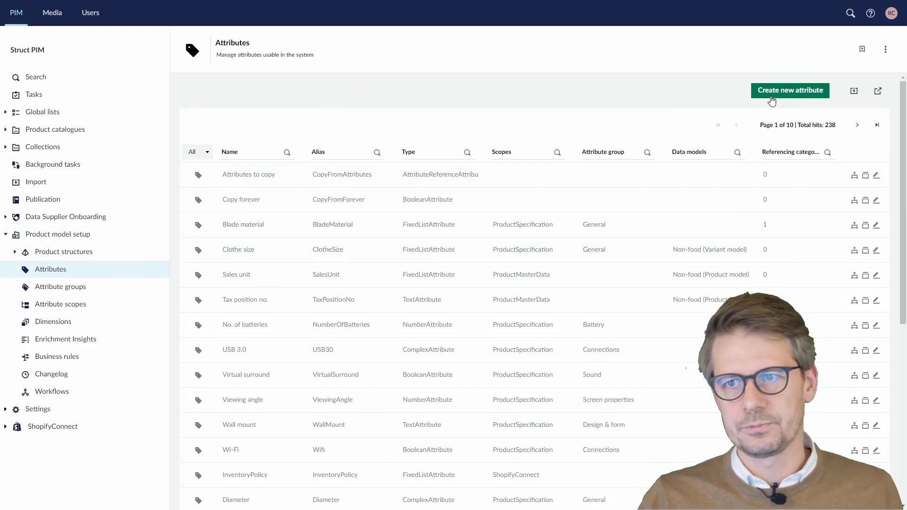
pyautogui.click(772, 99)
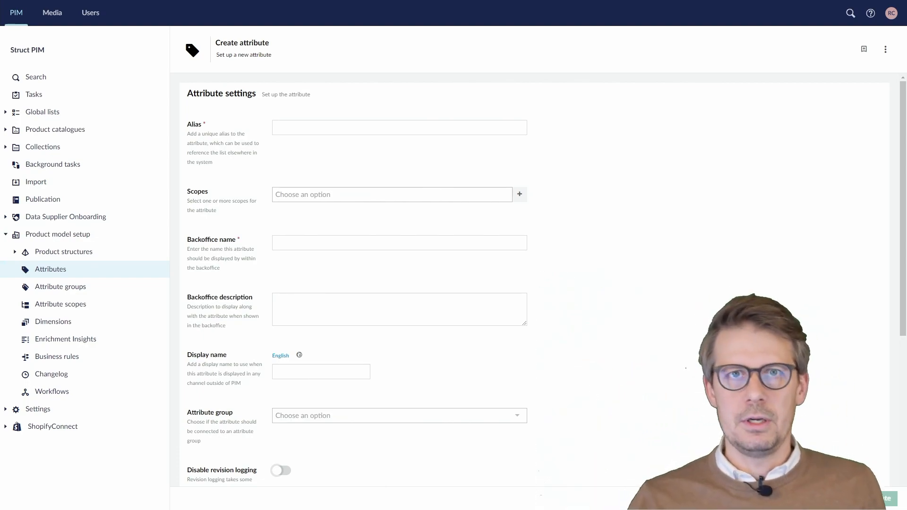
pyautogui.click(340, 123)
pyautogui.write('PackagingSizeInCm')
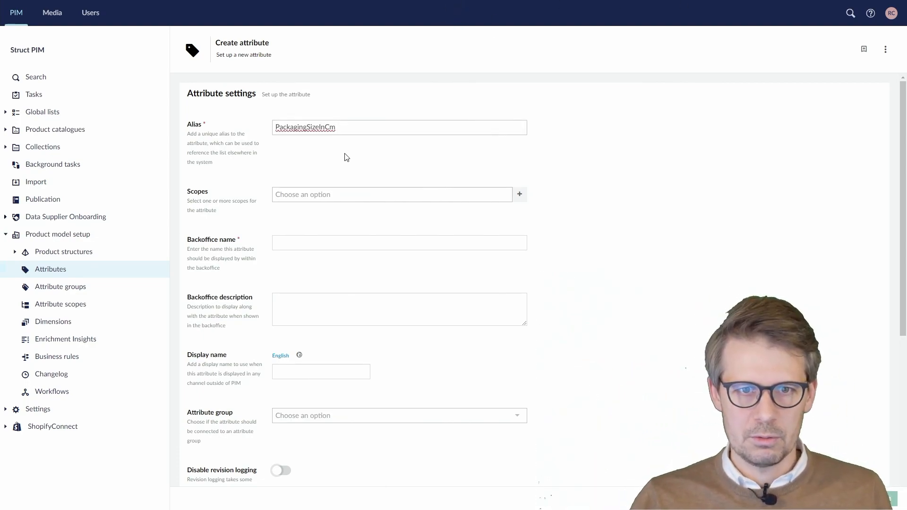
# Step: Set the attribute's backoffice name to "Packaging Size In Cm"
pyautogui.click(308, 242)
pyautogui.write('PackagingSizeInCm')
pyautogui.click(307, 242)
pyautogui.click(323, 242)
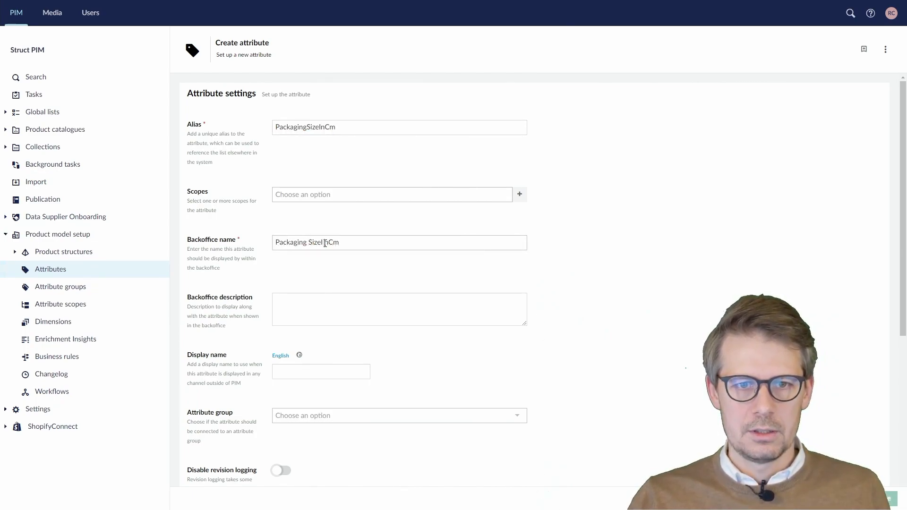
pyautogui.press('BackSpace')
pyautogui.press('Left')
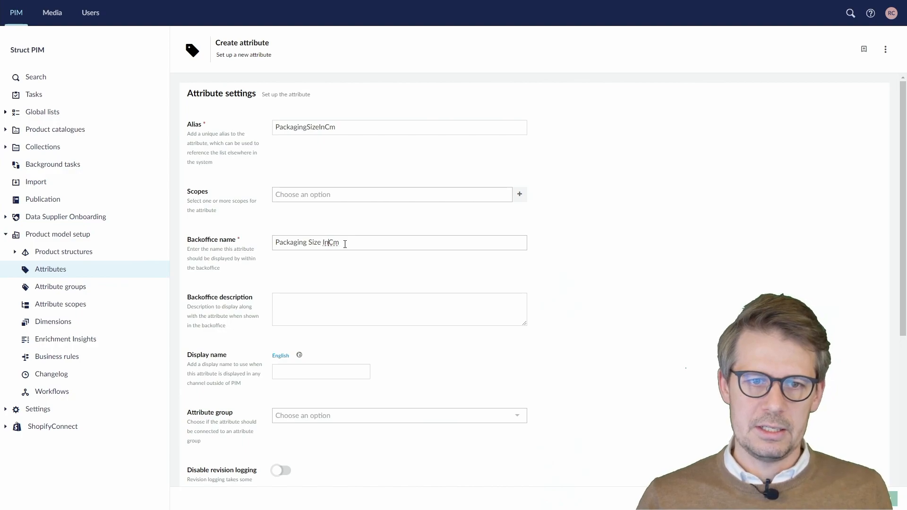
# Step: Choose Complex as the data type of the packaging size attribute
pyautogui.scroll(-5, 349, 244)
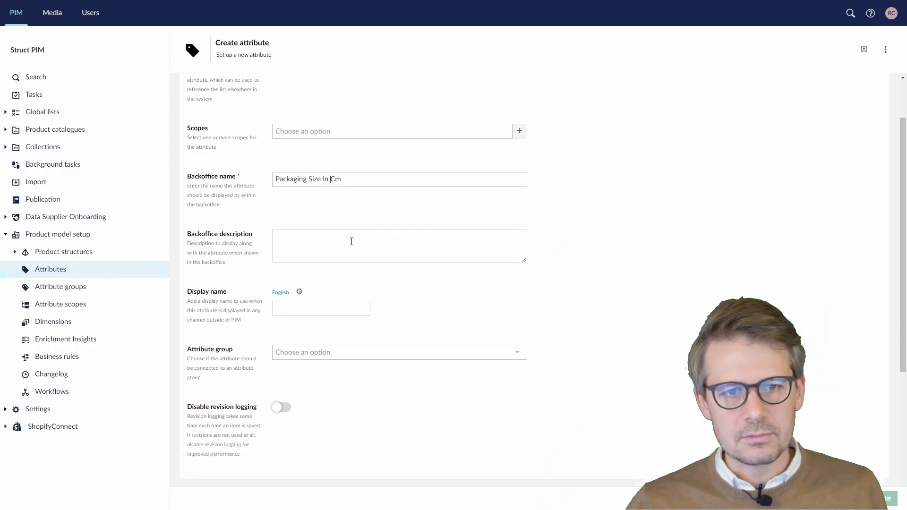
pyautogui.click(318, 310)
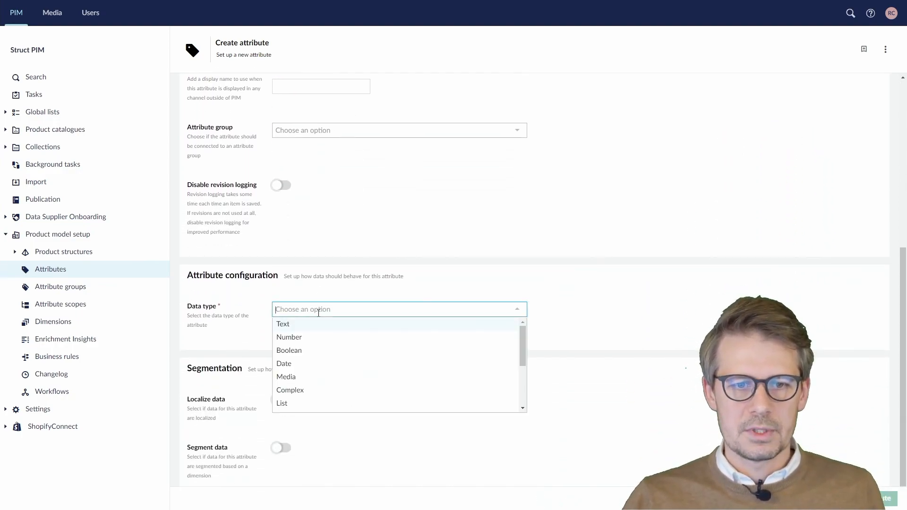
pyautogui.click(320, 390)
# Step: Add a sub attribute with alias and backoffice name Width
pyautogui.scroll(-2, 357, 333)
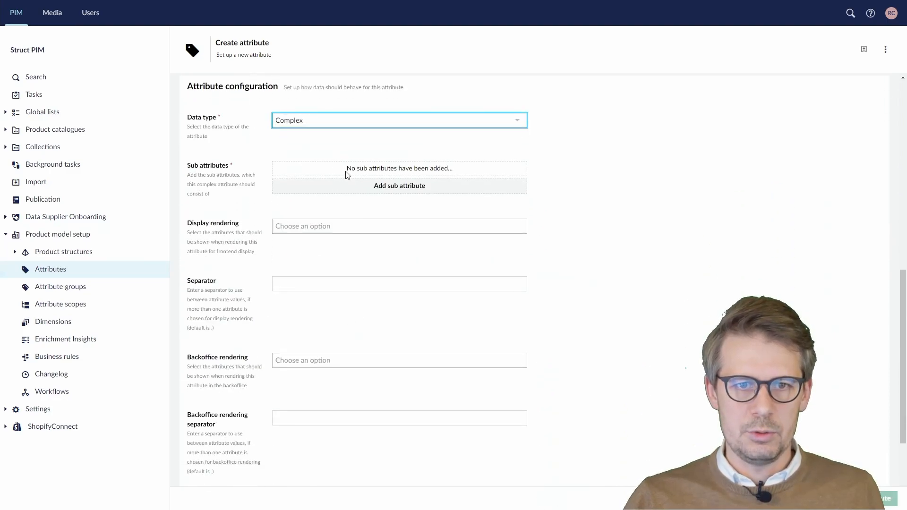
pyautogui.click(389, 190)
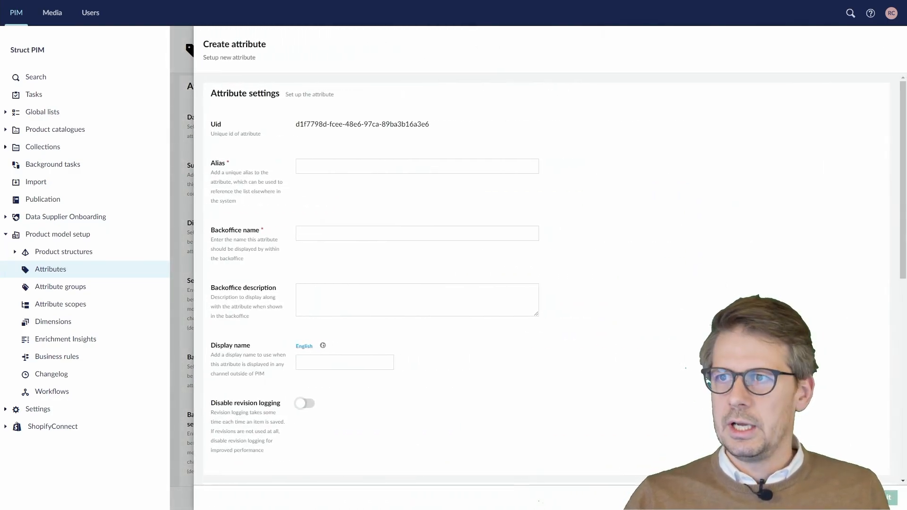
pyautogui.click(390, 163)
pyautogui.write('Width')
pyautogui.click(319, 238)
pyautogui.write('Width')
# Step: Configure the Width sub attribute as a Number with 2 decimals and unit cmd, and submit it
pyautogui.scroll(-4, 320, 241)
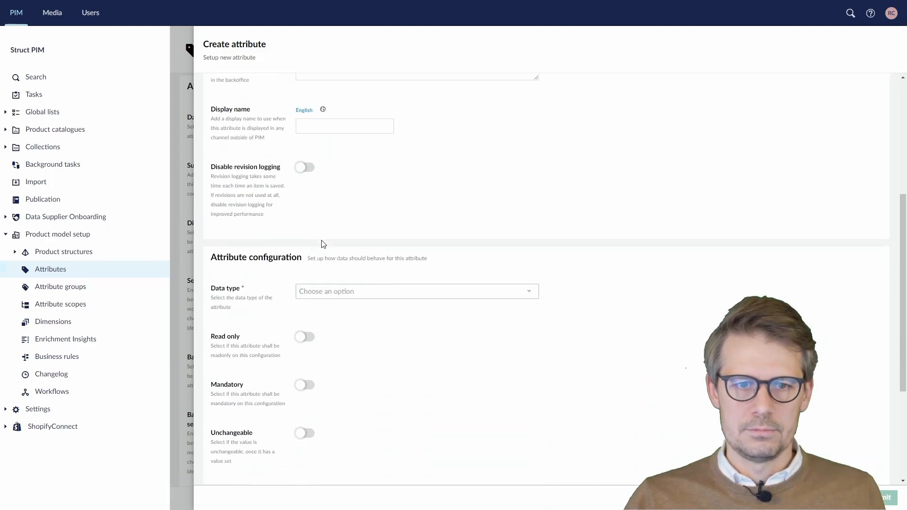
pyautogui.click(333, 295)
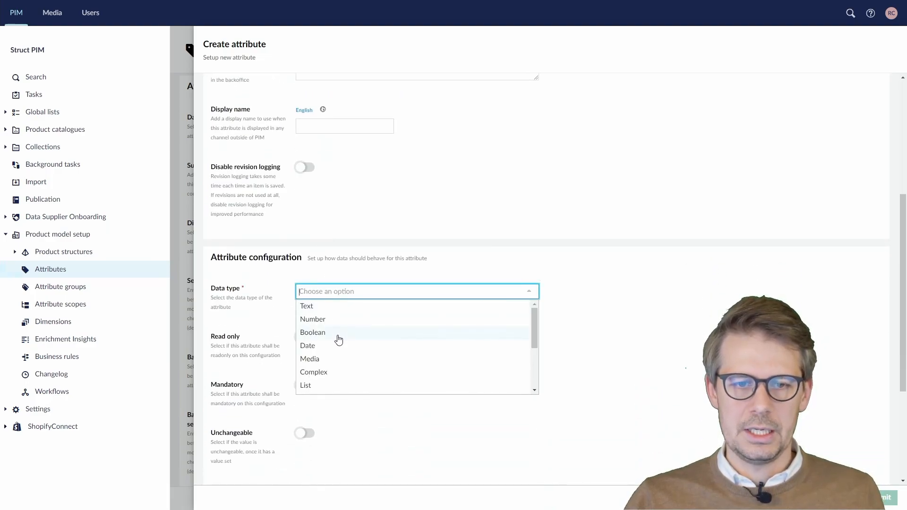
pyautogui.click(338, 320)
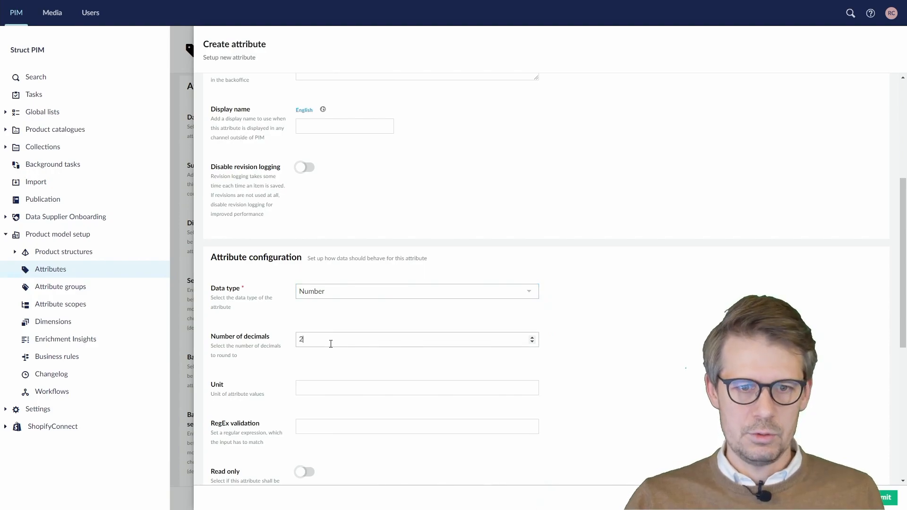
pyautogui.click(331, 387)
pyautogui.write('cmd')
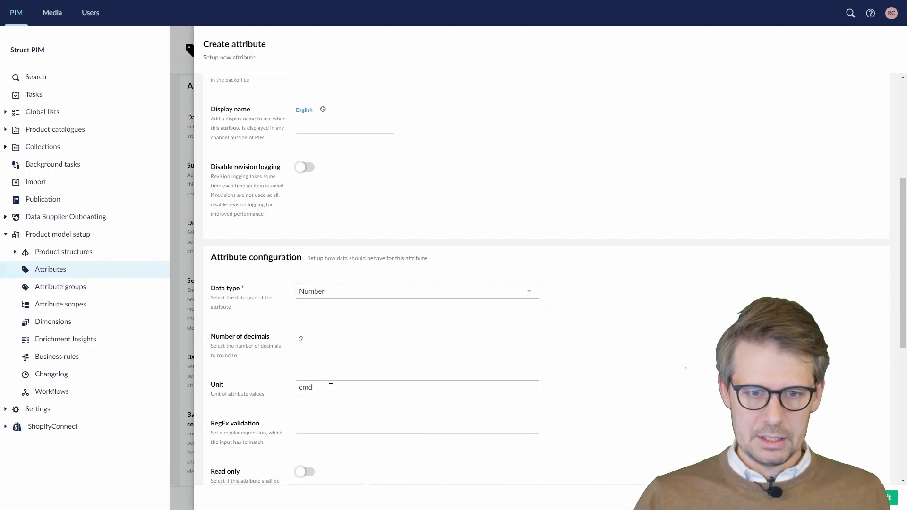
pyautogui.scroll(-7, 312, 389)
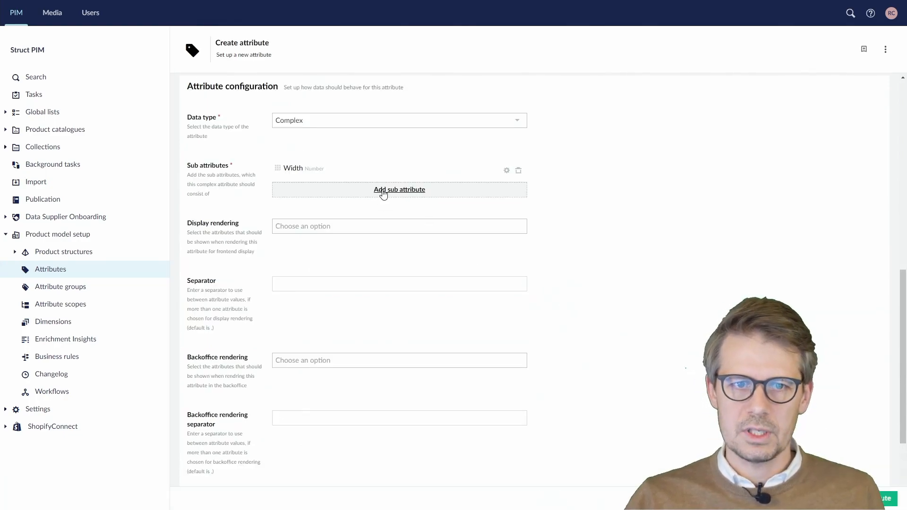
# Step: Add a second sub attribute with alias and backoffice name Length
pyautogui.click(399, 188)
pyautogui.click(316, 166)
pyautogui.write('Length')
pyautogui.click(323, 235)
pyautogui.write('Length')
# Step: Configure the Length sub attribute as a Number with 2 decimals and unit cm, and submit it
pyautogui.scroll(-4, 331, 265)
pyautogui.click(326, 339)
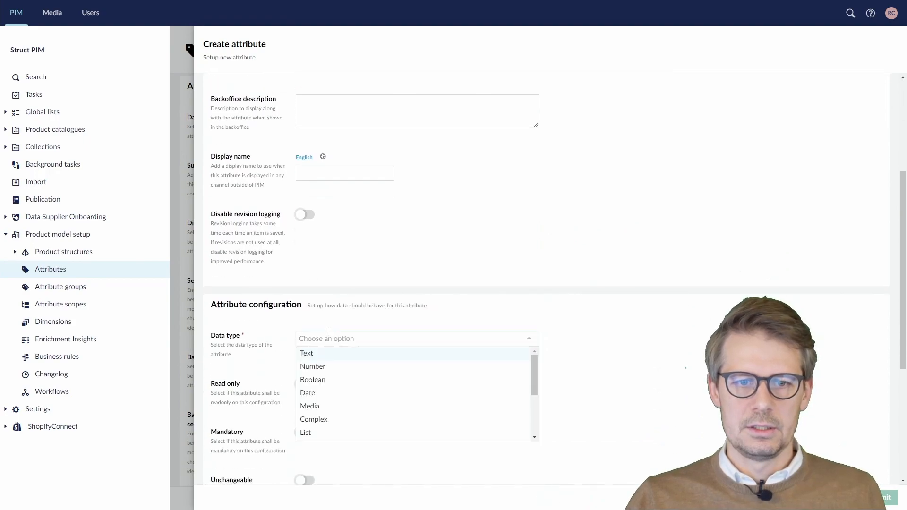
pyautogui.click(333, 369)
pyautogui.click(331, 384)
pyautogui.write('2')
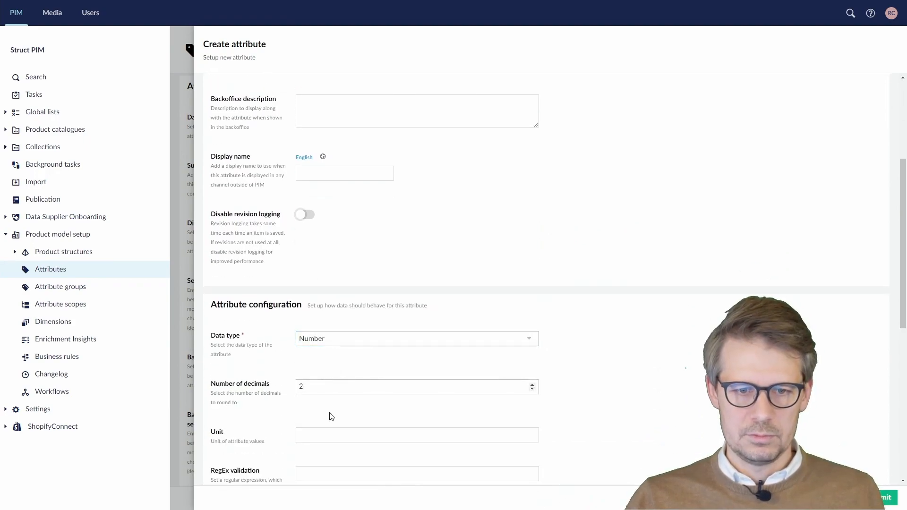
pyautogui.click(325, 436)
pyautogui.write('cm')
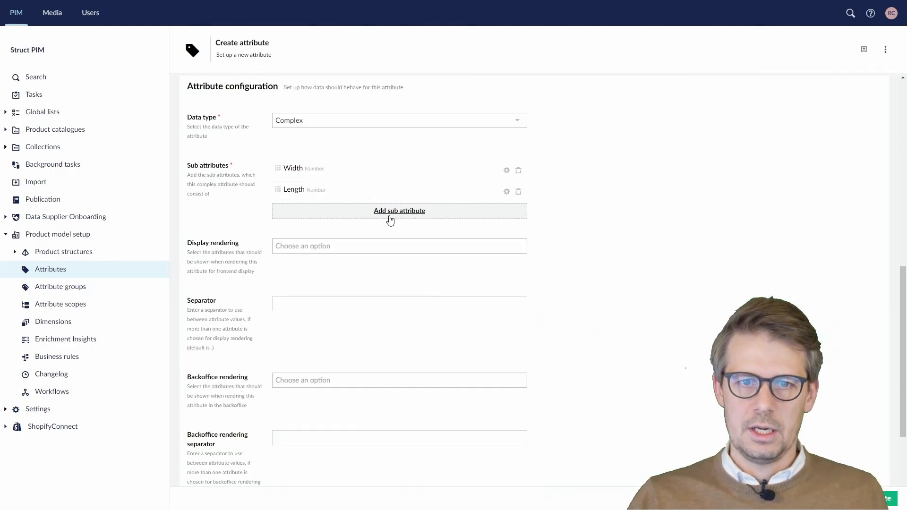
# Step: Add a third sub attribute with alias and backoffice name Height
pyautogui.click(382, 212)
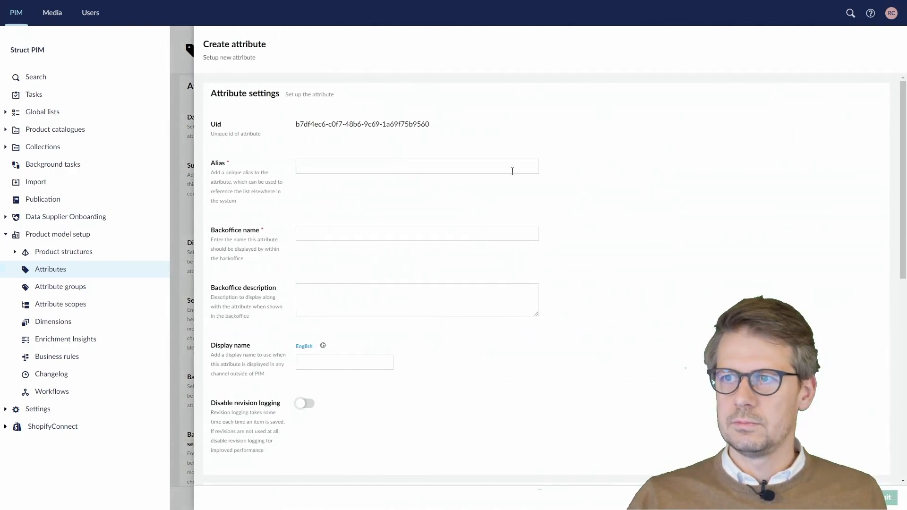
pyautogui.click(328, 165)
pyautogui.write('HeightHeight')
# Step: Configure the Height sub attribute as a Number with 2 decimals and unit cm, submit it, and create the complex packaging size attribute
pyautogui.scroll(-3, 324, 331)
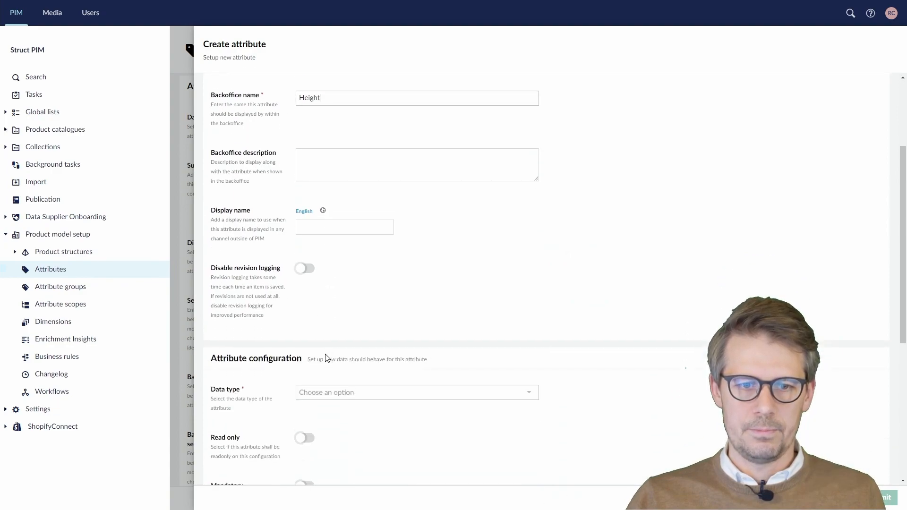
pyautogui.click(328, 390)
pyautogui.click(321, 414)
pyautogui.click(320, 433)
pyautogui.write('2')
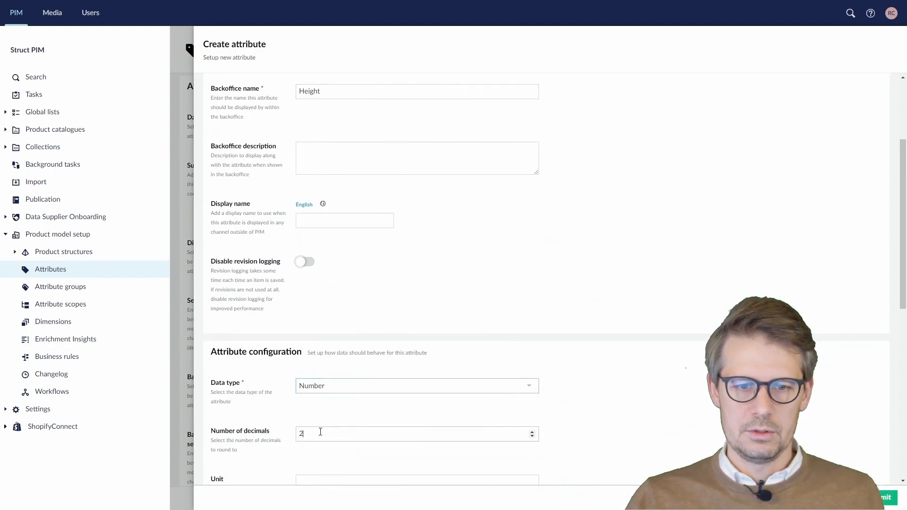
pyautogui.scroll(-3, 318, 439)
pyautogui.click(317, 340)
pyautogui.write('cm')
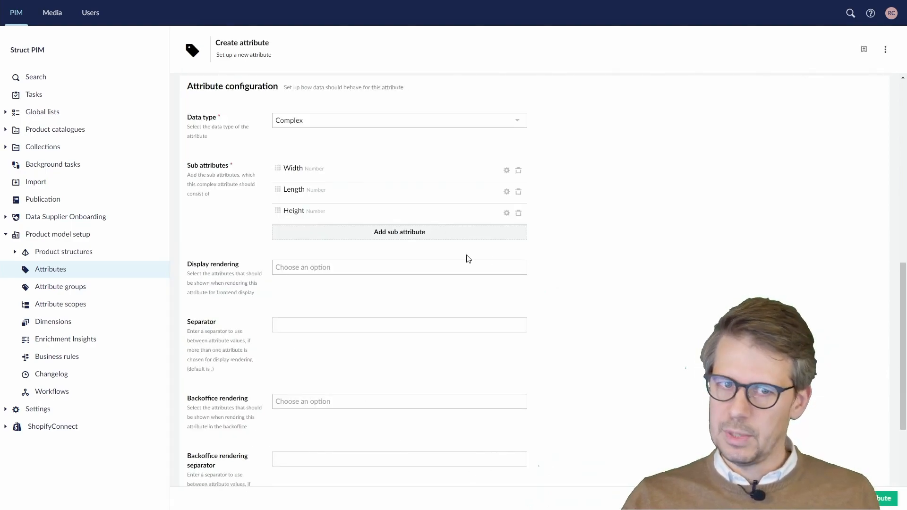
pyautogui.scroll(-4, 667, 348)
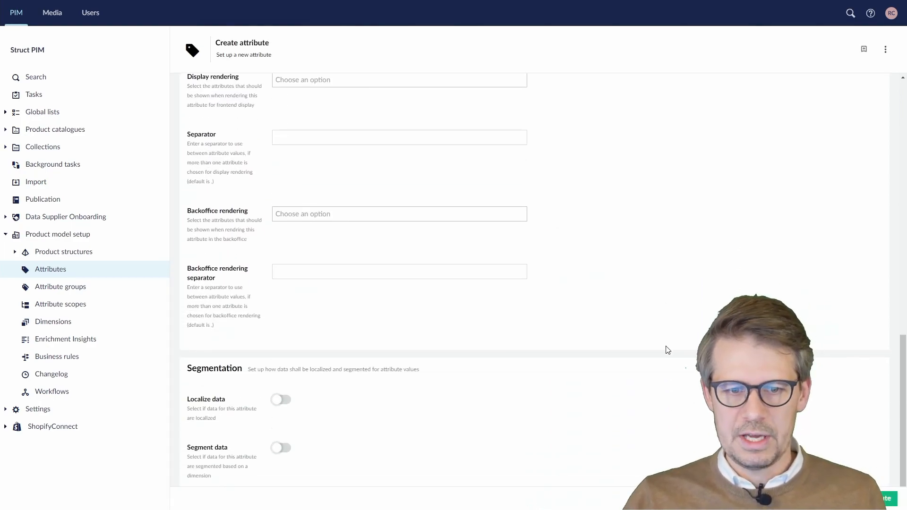
pyautogui.click(864, 499)
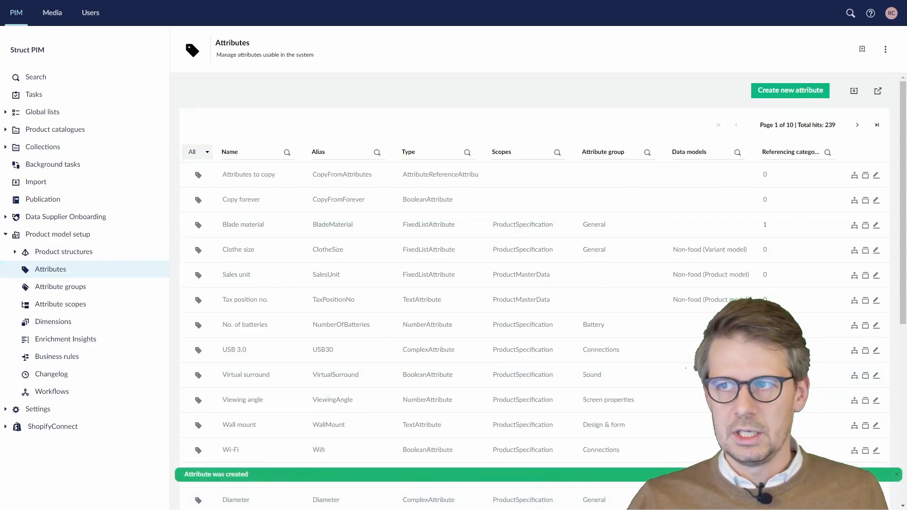
# Step: Start another new attribute with the alias PackagingVolumeInM3
pyautogui.click(791, 90)
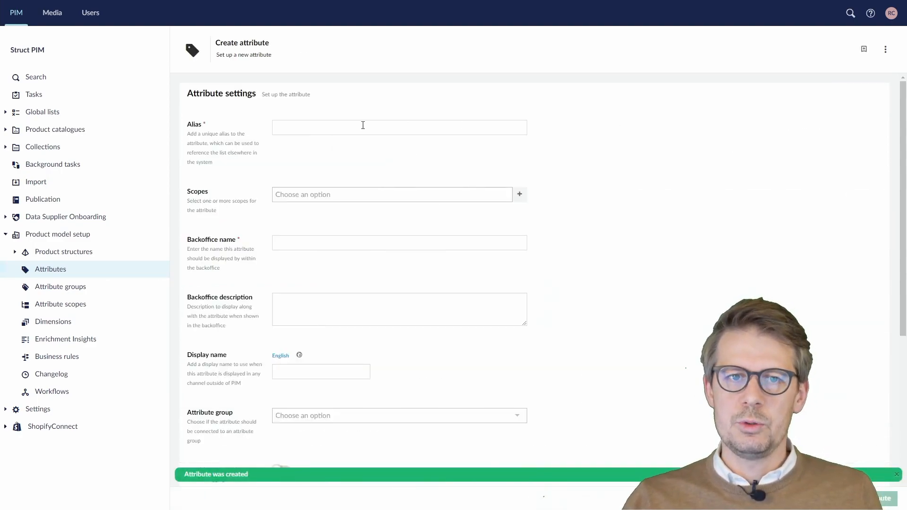
pyautogui.click(360, 127)
pyautogui.write('PackagingVolumeInM3')
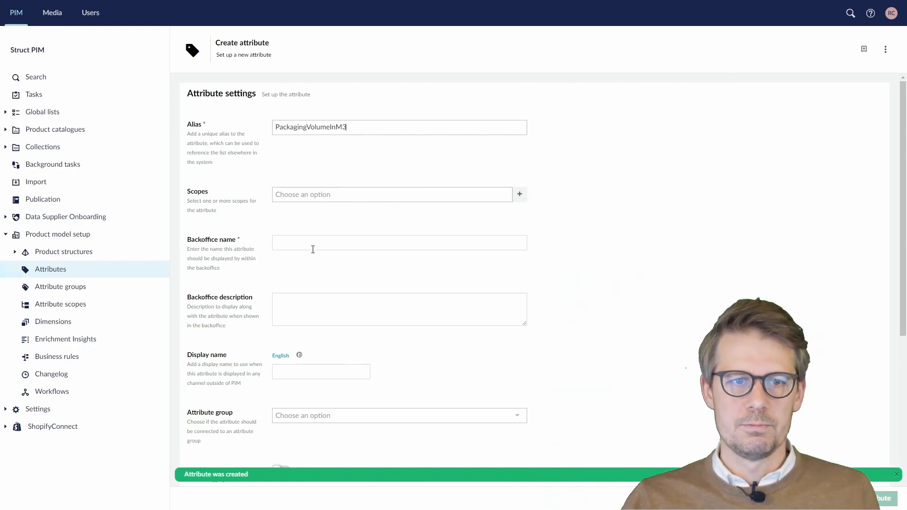
# Step: Set the new attribute's backoffice name to "Packaging Volume In M3"
pyautogui.write('PackagingVolumeInM3')
pyautogui.moveTo(307, 243); pyautogui.dragTo(312, 243)
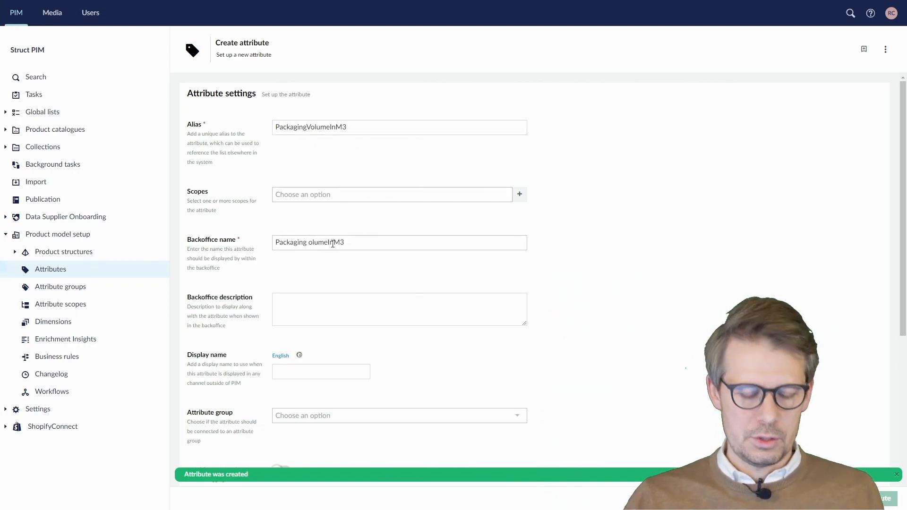
pyautogui.write('V')
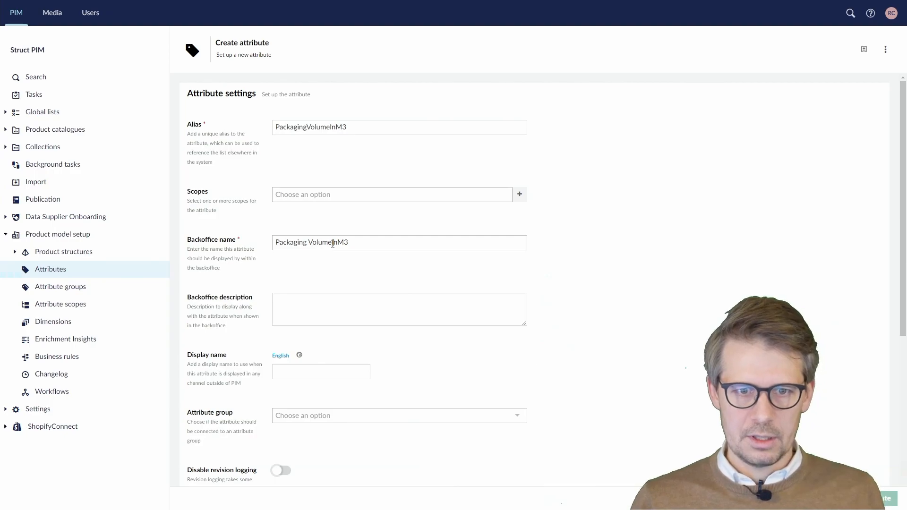
pyautogui.click(332, 243)
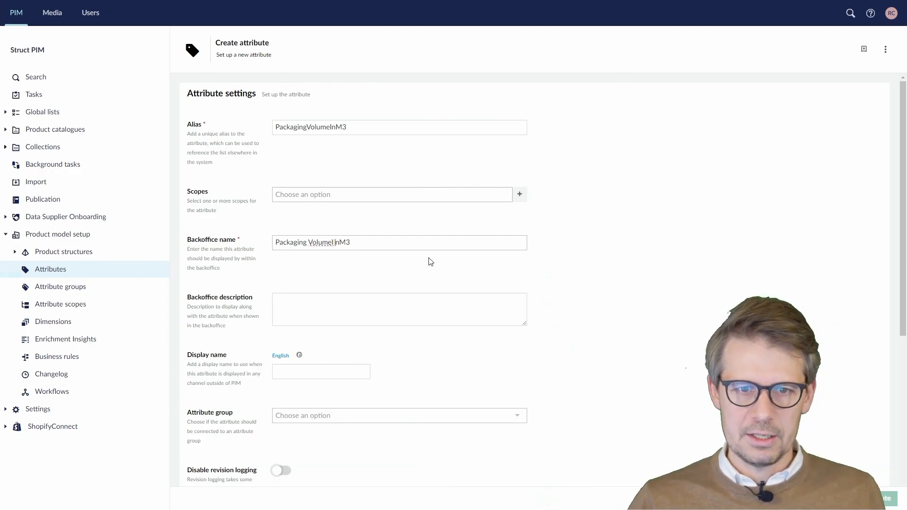
pyautogui.press('Right')
pyautogui.press('Right')
# Step: Configure the packaging volume attribute as a Number with unit m3, and create it
pyautogui.scroll(-4, 411, 257)
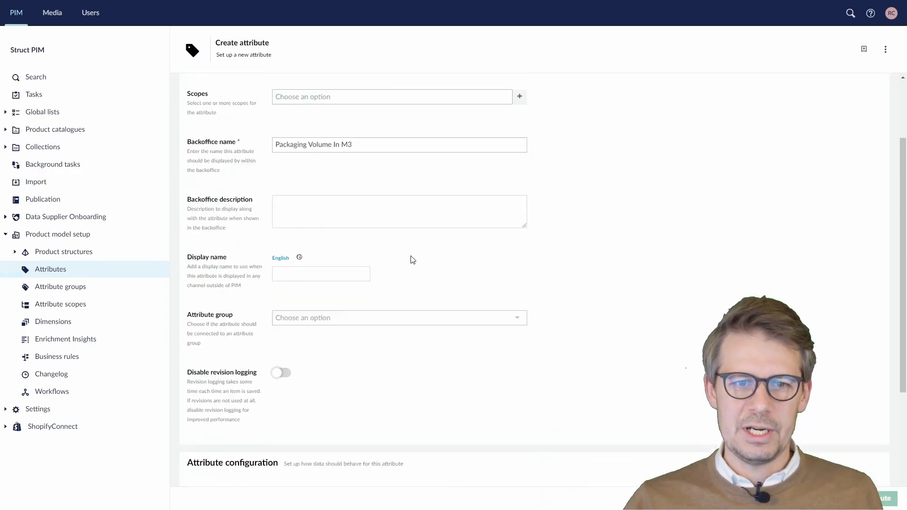
pyautogui.click(333, 406)
pyautogui.scroll(-1, 329, 392)
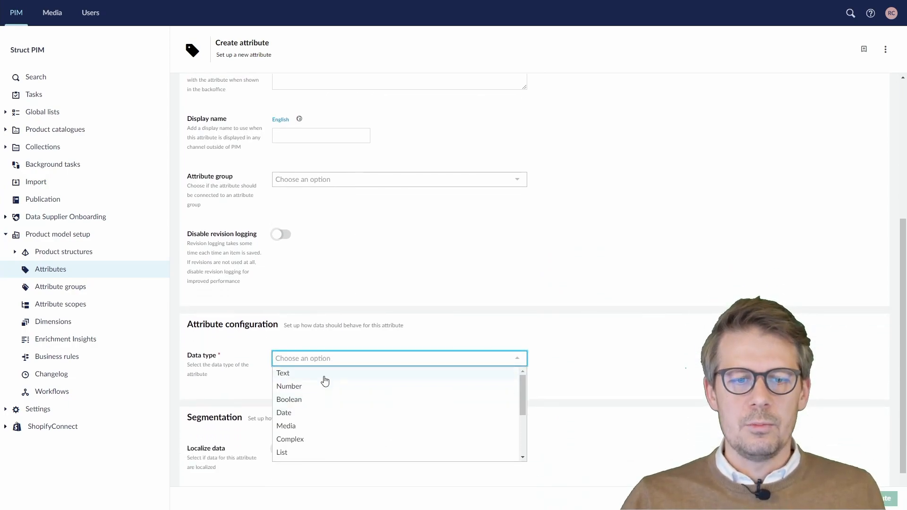
pyautogui.click(324, 382)
pyautogui.scroll(-1, 302, 368)
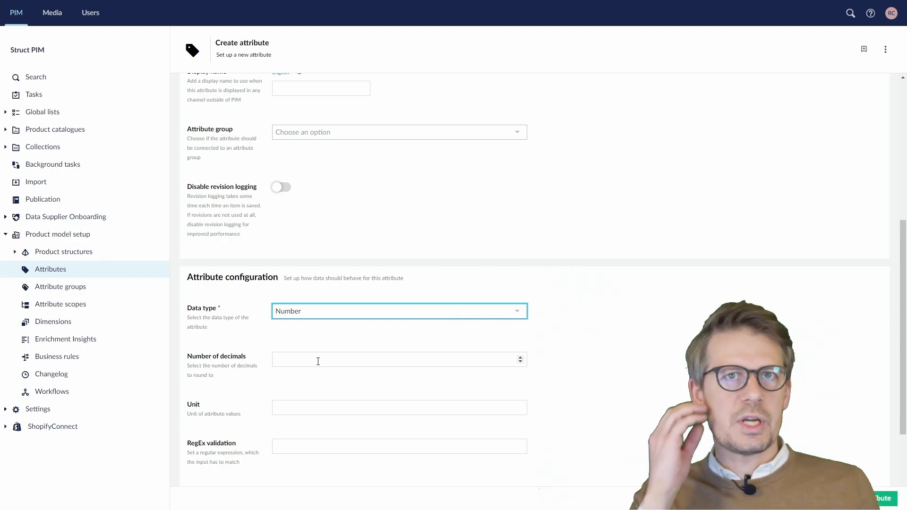
pyautogui.click(318, 362)
pyautogui.click(292, 411)
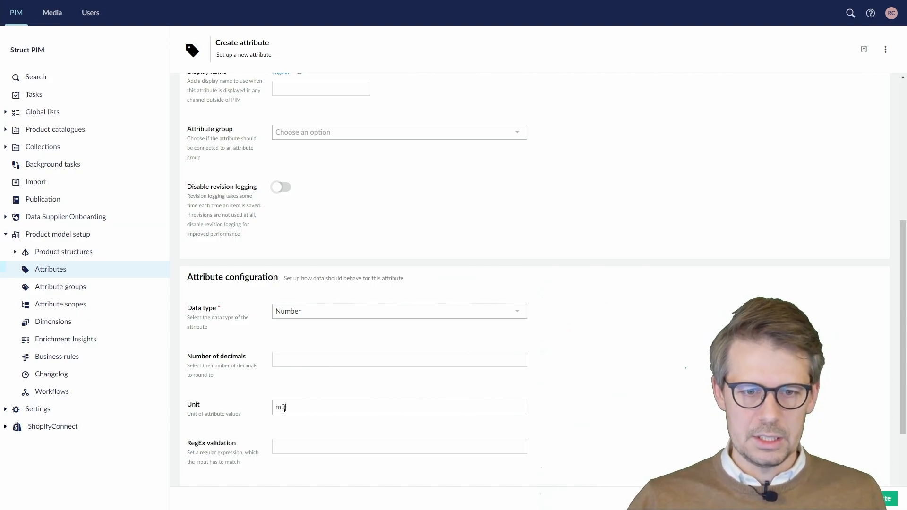
pyautogui.scroll(-3, 569, 381)
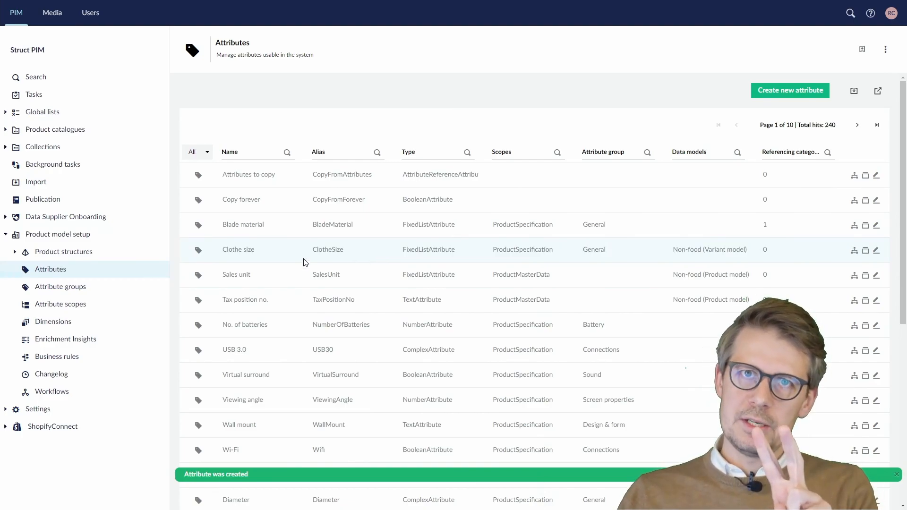
# Step: Open the product model configuration of the DemoProduct product structure
pyautogui.click(14, 252)
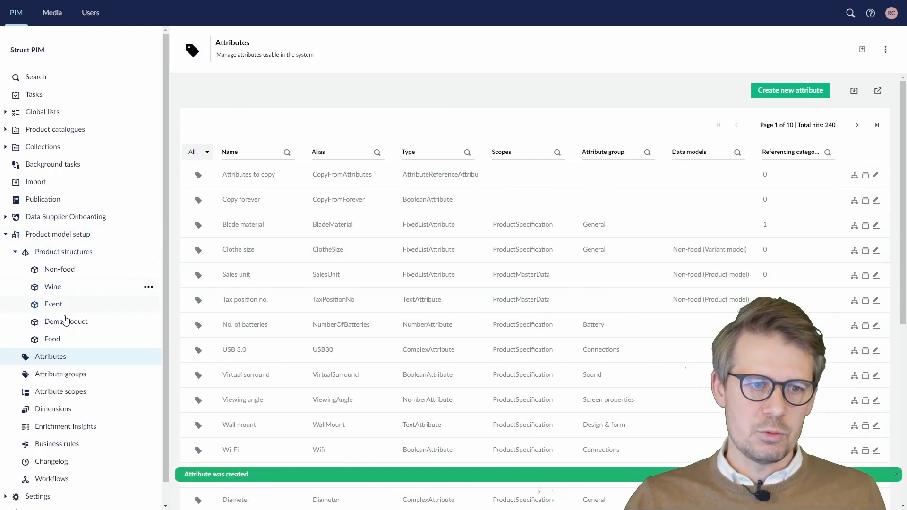
pyautogui.click(70, 322)
pyautogui.click(227, 116)
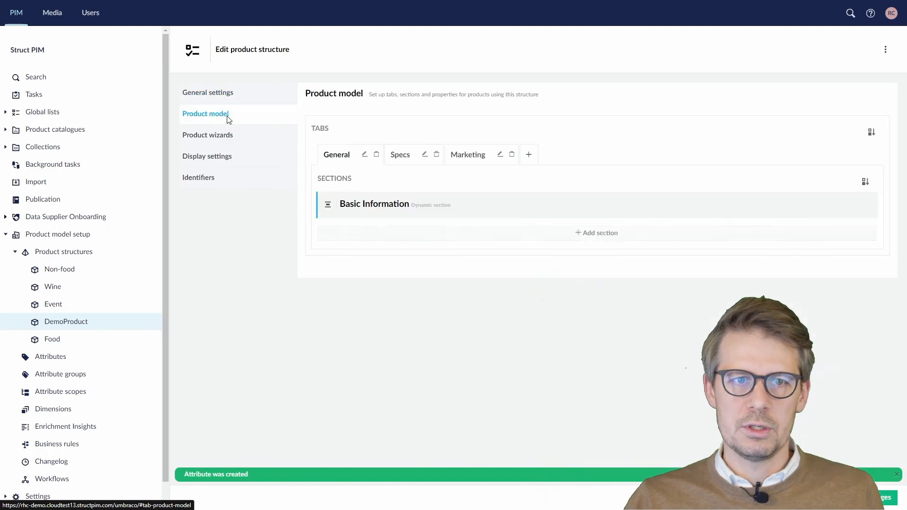
# Step: Add a dynamic tab labelled "Dimensions" to the DemoProduct product model
pyautogui.click(529, 156)
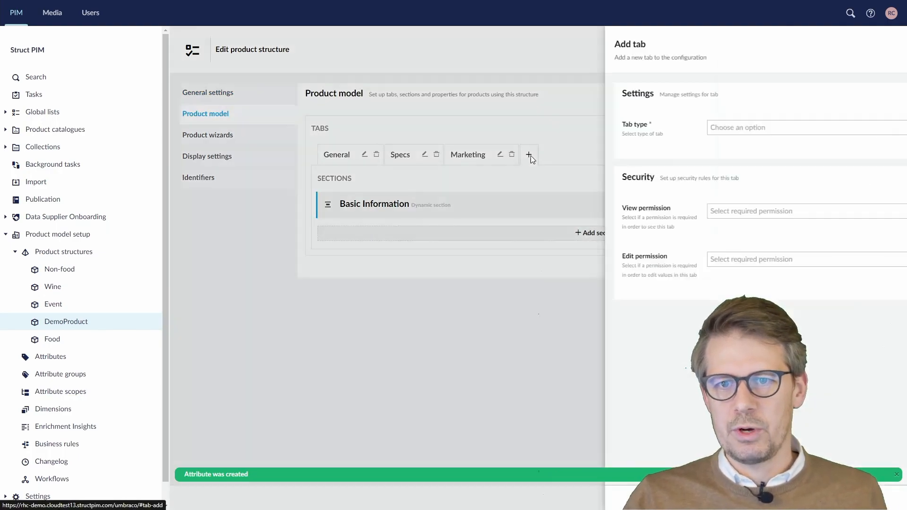
pyautogui.click(449, 129)
pyautogui.click(419, 156)
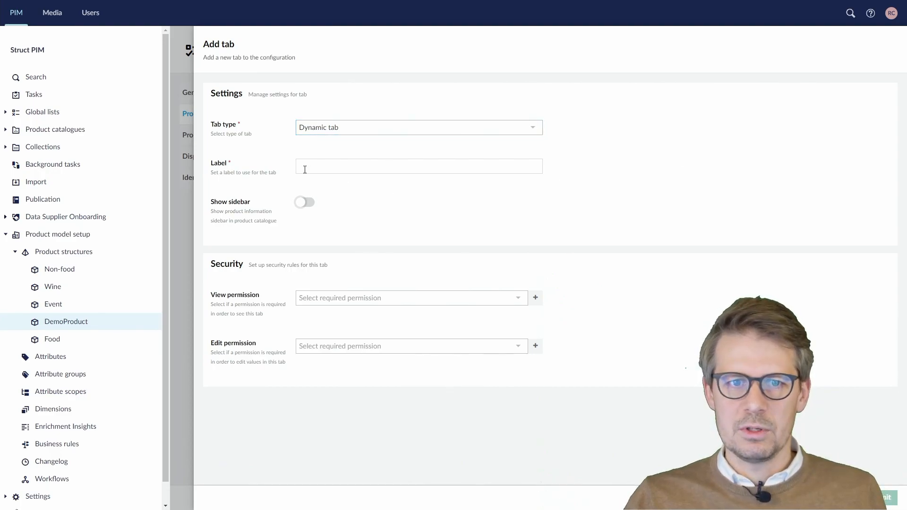
pyautogui.click(419, 128)
pyautogui.click(304, 169)
pyautogui.click(336, 129)
pyautogui.click(337, 142)
pyautogui.click(337, 132)
pyautogui.click(337, 157)
pyautogui.click(345, 168)
pyautogui.write('Dimensions')
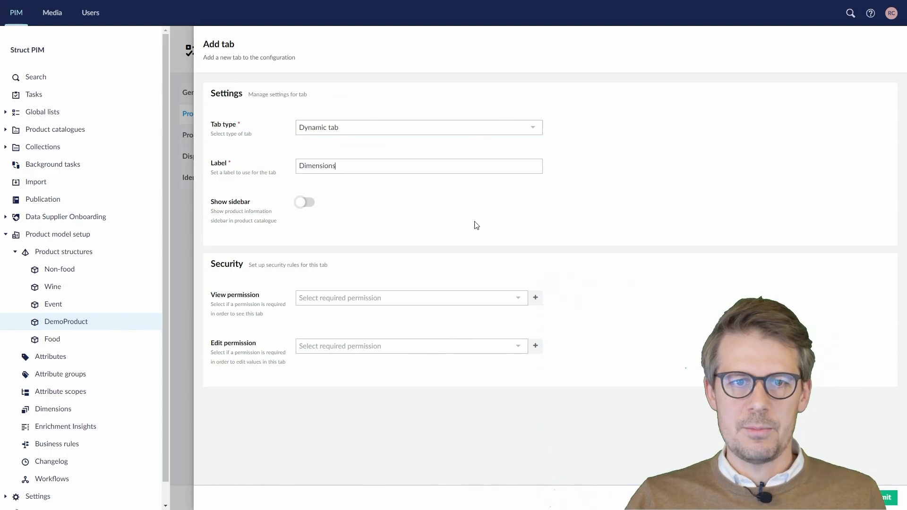
pyautogui.click(881, 498)
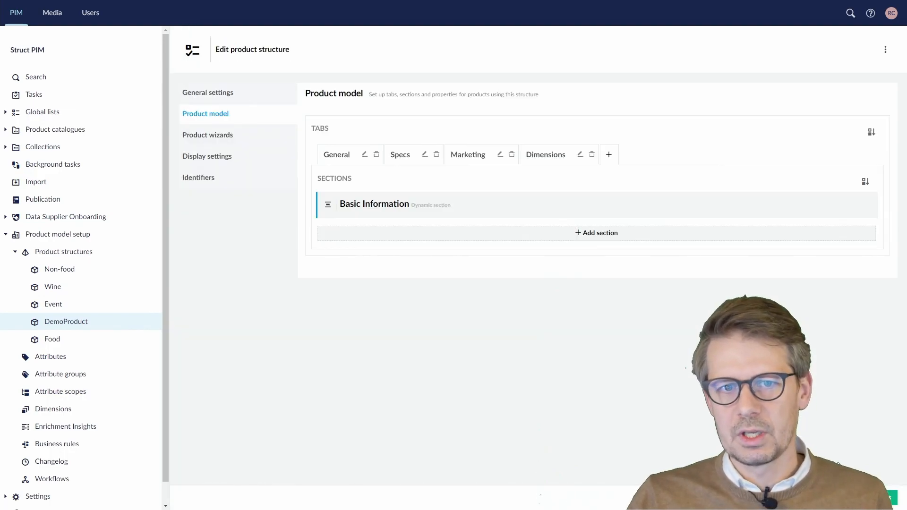
# Step: Add a dynamic section with the headline "Packaging" to the Dimensions tab
pyautogui.click(420, 207)
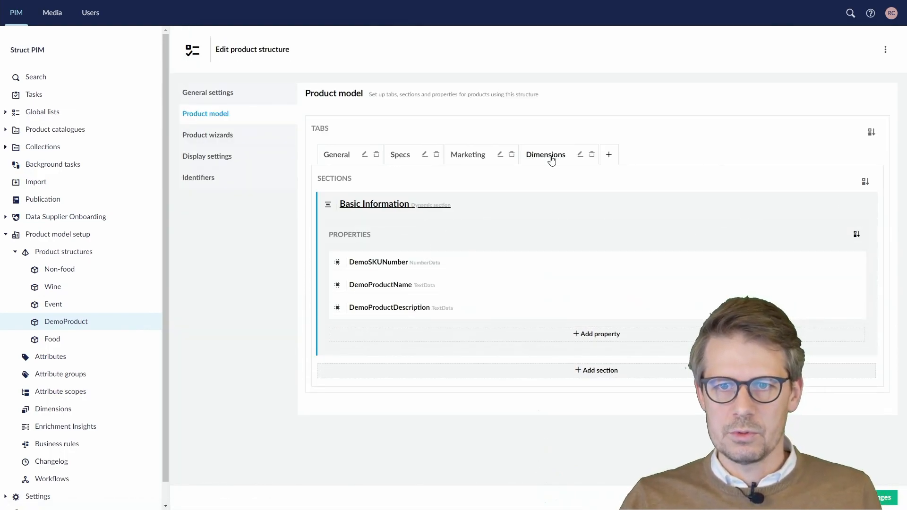
pyautogui.click(546, 155)
pyautogui.click(597, 230)
pyautogui.click(355, 156)
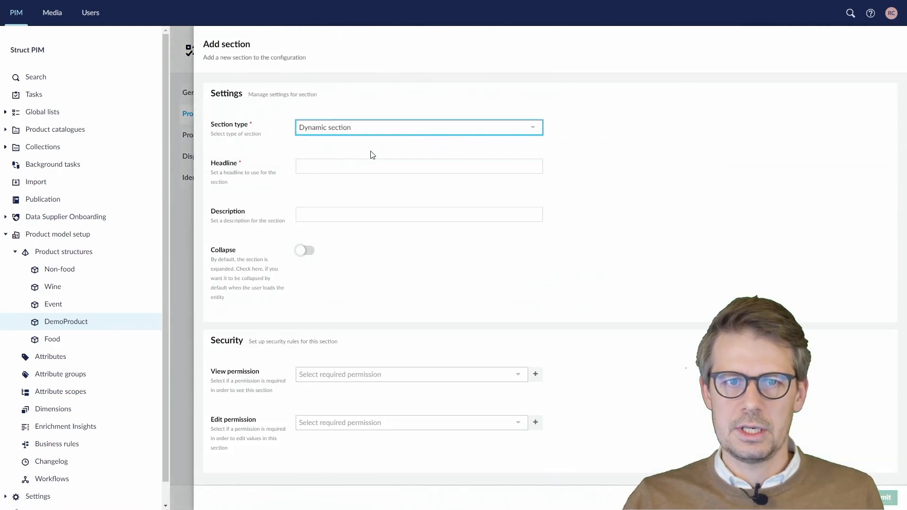
pyautogui.click(354, 166)
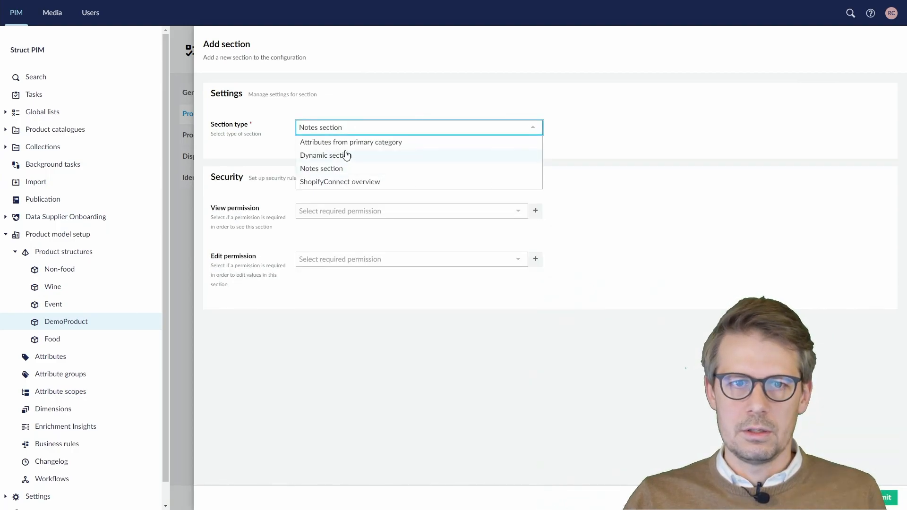
pyautogui.click(342, 157)
pyautogui.click(344, 163)
pyautogui.write('Packaging')
pyautogui.press('Return')
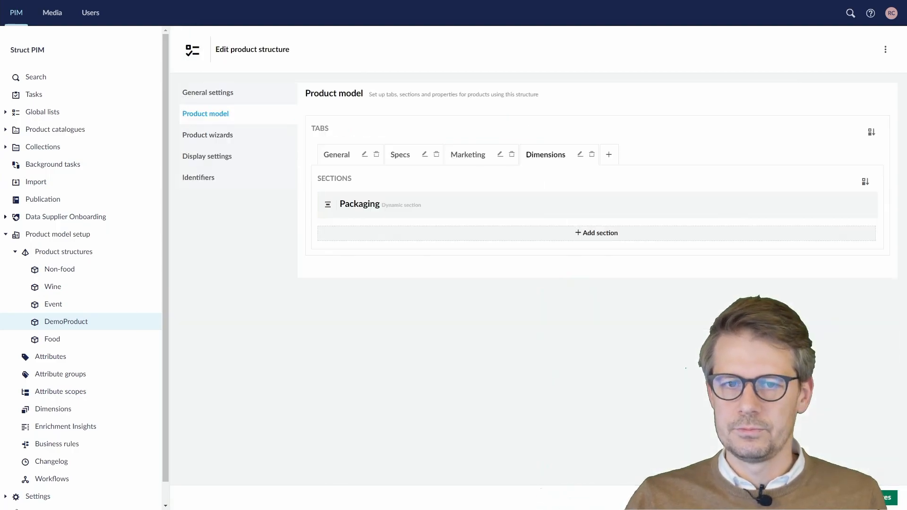
# Step: Add the attribute PackagingSizeInCm as a property of the Packaging section
pyautogui.click(365, 207)
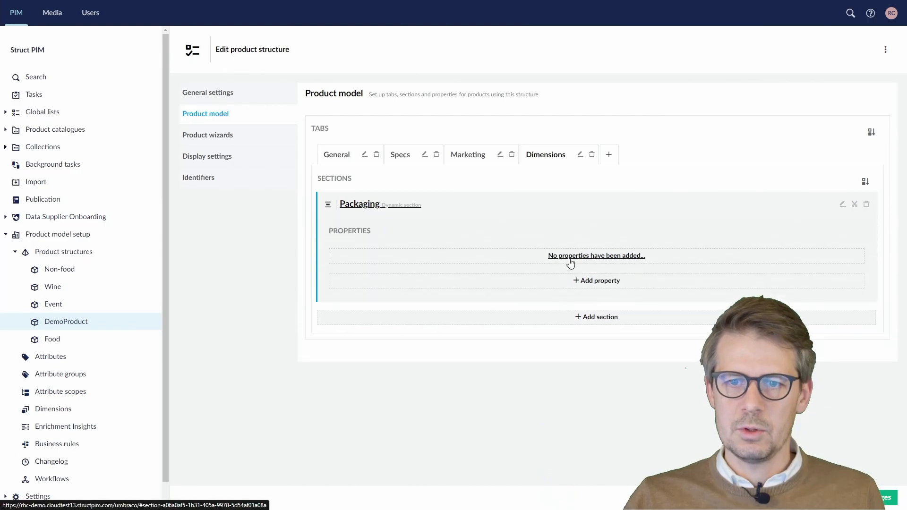
pyautogui.click(600, 281)
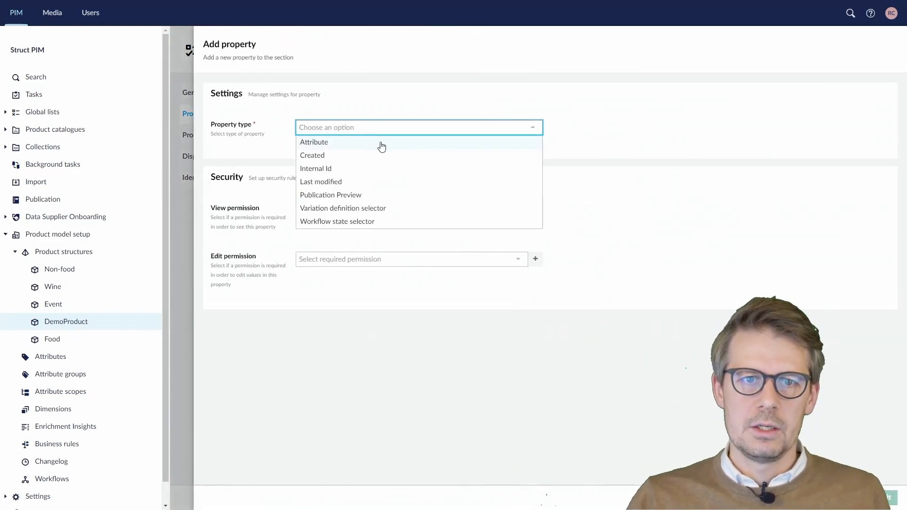
pyautogui.click(378, 142)
pyautogui.click(358, 167)
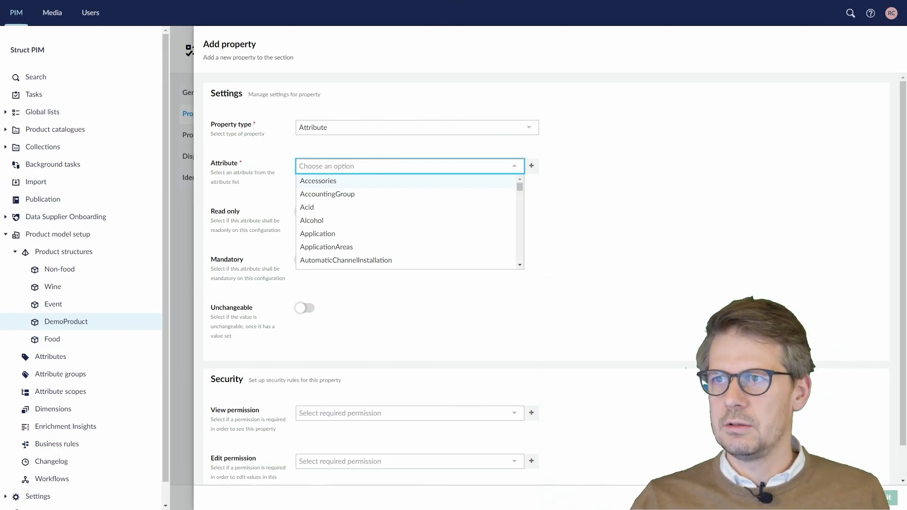
pyautogui.press('Escape')
pyautogui.click(383, 167)
pyautogui.write('PackagingSizeInCm')
pyautogui.press('Return')
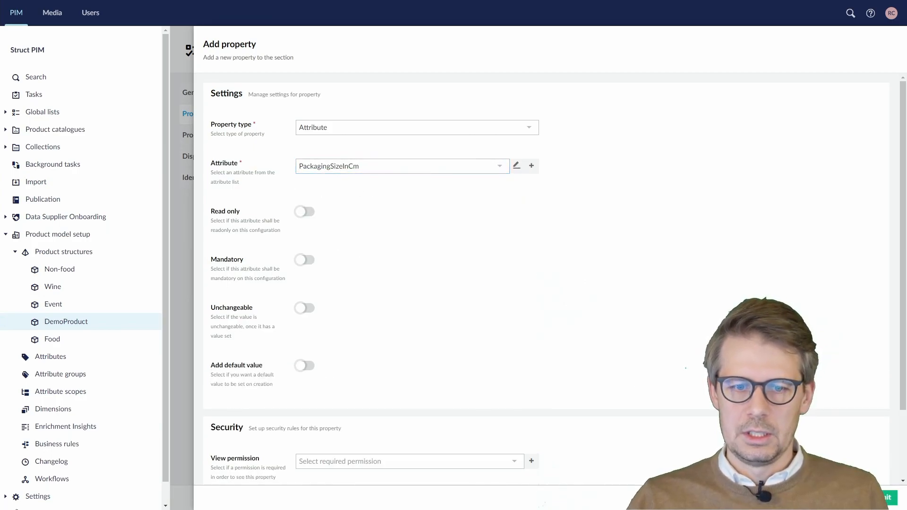
pyautogui.scroll(-2, 505, 296)
pyautogui.click(892, 503)
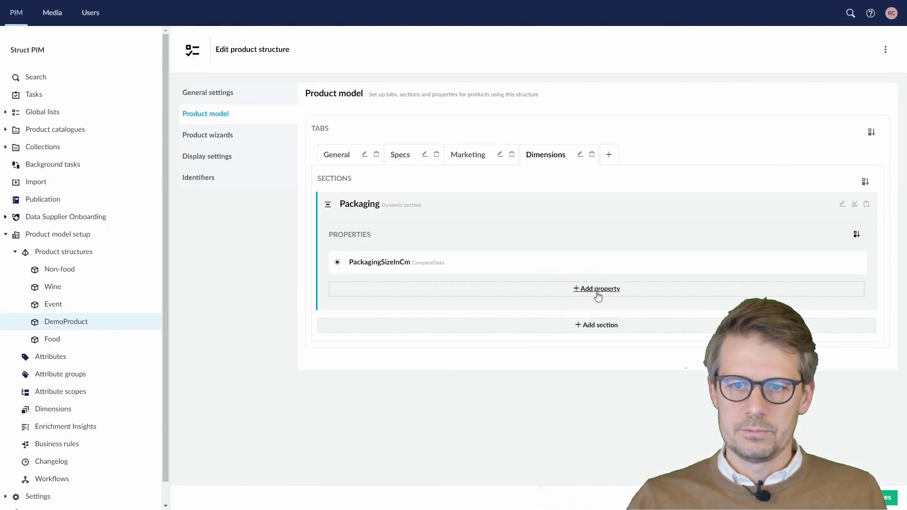
# Step: Add the attribute PackagingVolumeInM3 to the Packaging section as a read-only property, and save the product structure
pyautogui.click(573, 292)
pyautogui.click(373, 131)
pyautogui.click(372, 142)
pyautogui.click(368, 163)
pyautogui.write('13')
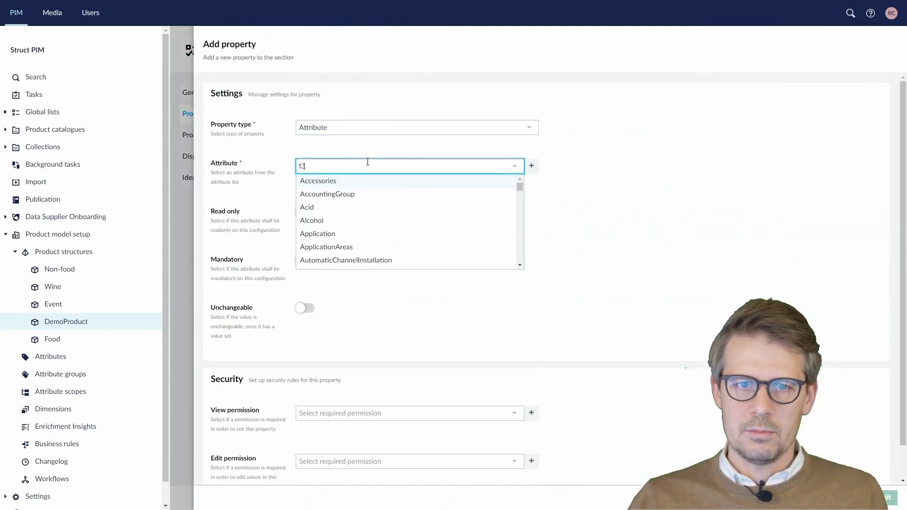
pyautogui.click(362, 181)
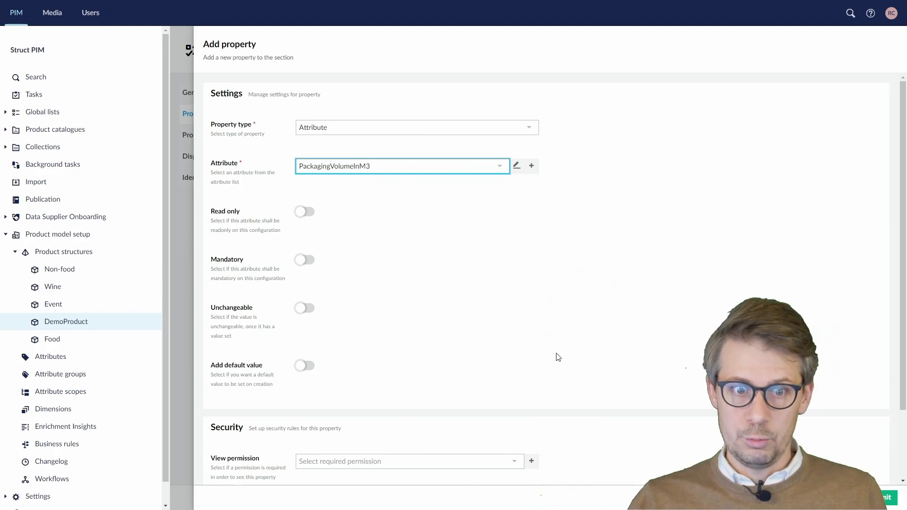
pyautogui.click(307, 214)
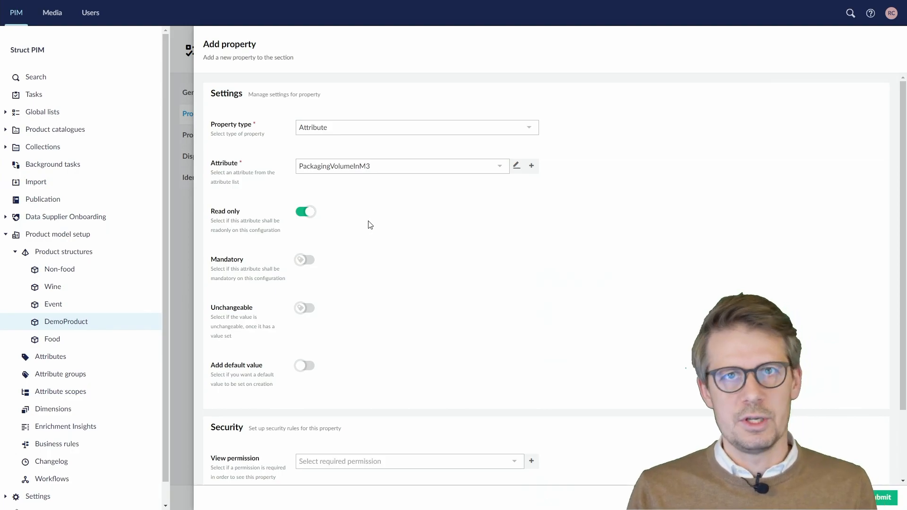
pyautogui.scroll(-2, 622, 387)
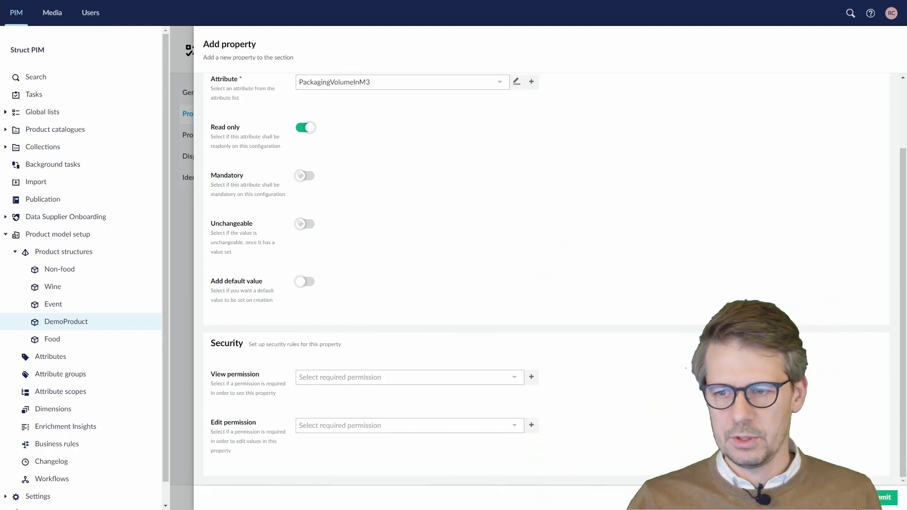
pyautogui.click(886, 498)
pyautogui.click(886, 503)
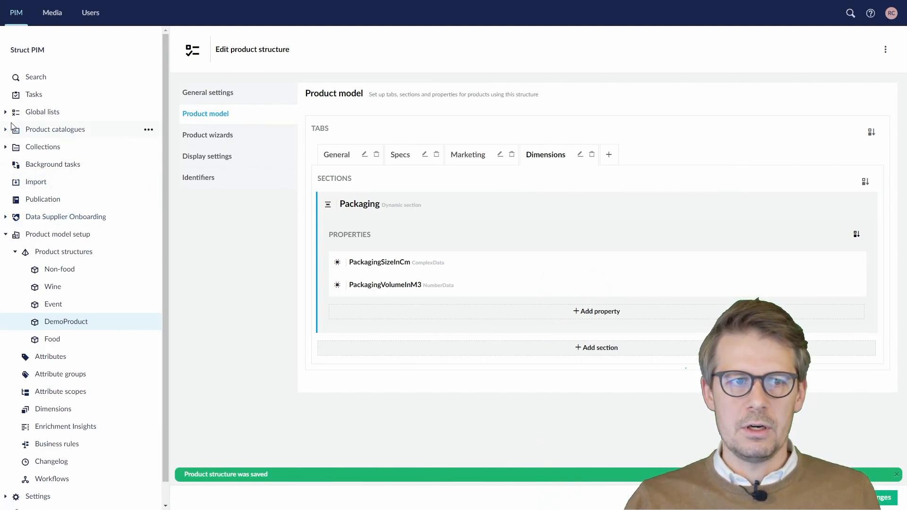
# Step: Open the product in the Demo Catalogue's Demo category and examine the packaging fields among its dimensions
pyautogui.click(7, 130)
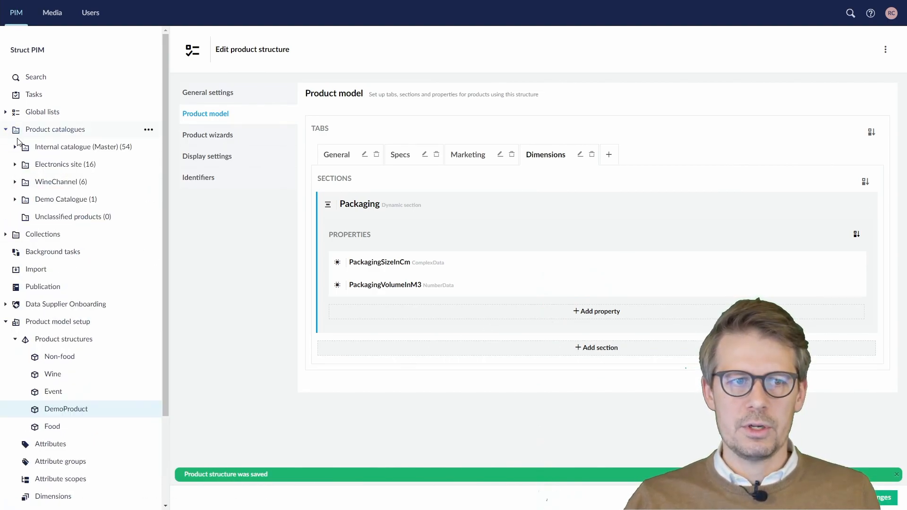
pyautogui.click(22, 202)
pyautogui.click(57, 220)
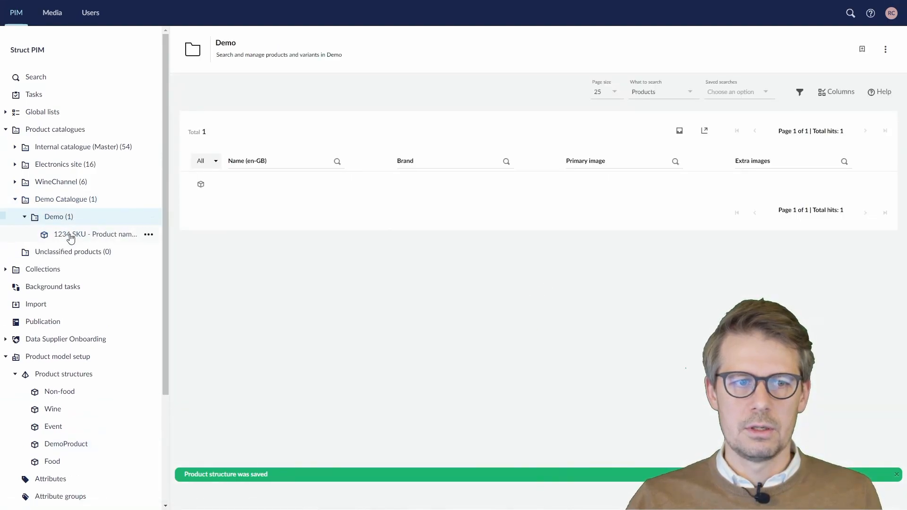
pyautogui.click(71, 235)
pyautogui.click(350, 150)
pyautogui.click(474, 150)
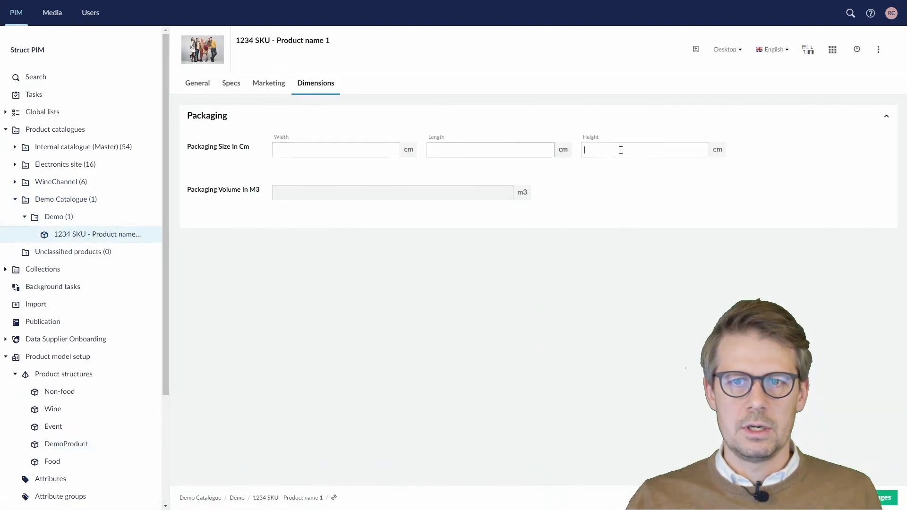
pyautogui.click(621, 150)
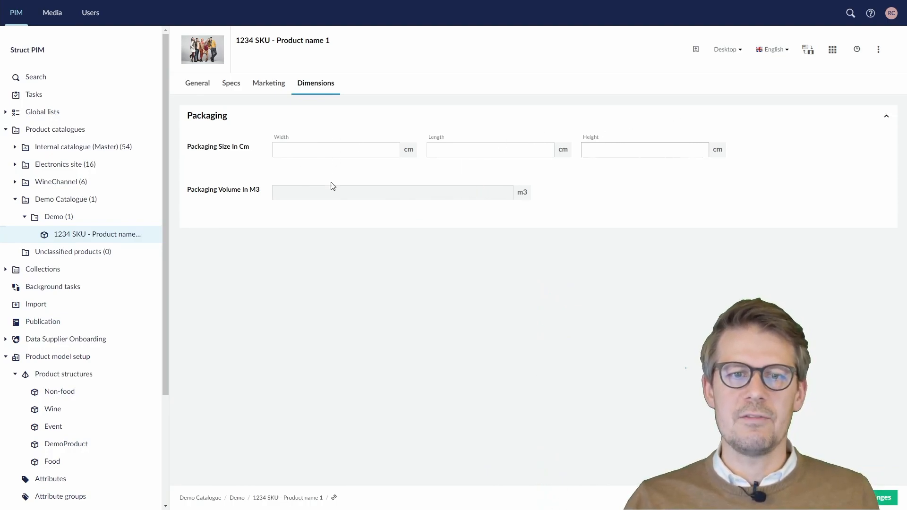
# Step: Start a new business rule and name it "Demo"
pyautogui.scroll(-3, 99, 324)
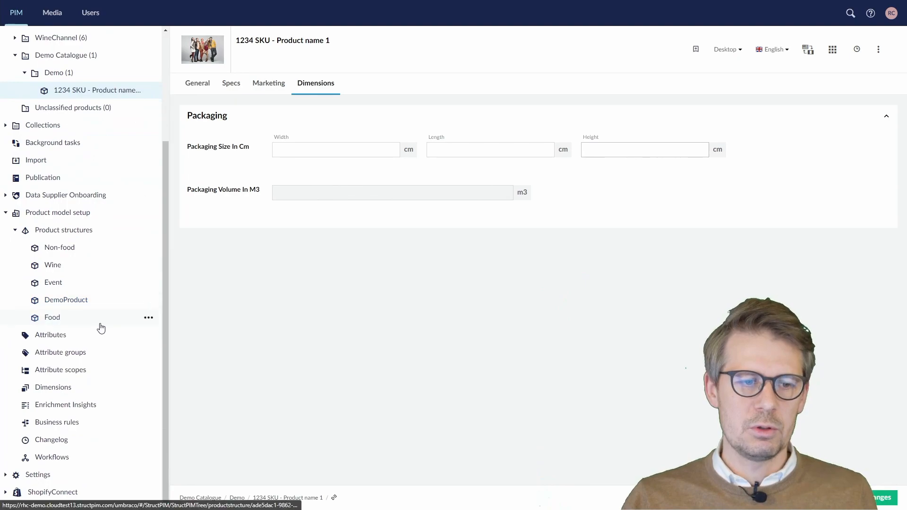
pyautogui.click(76, 422)
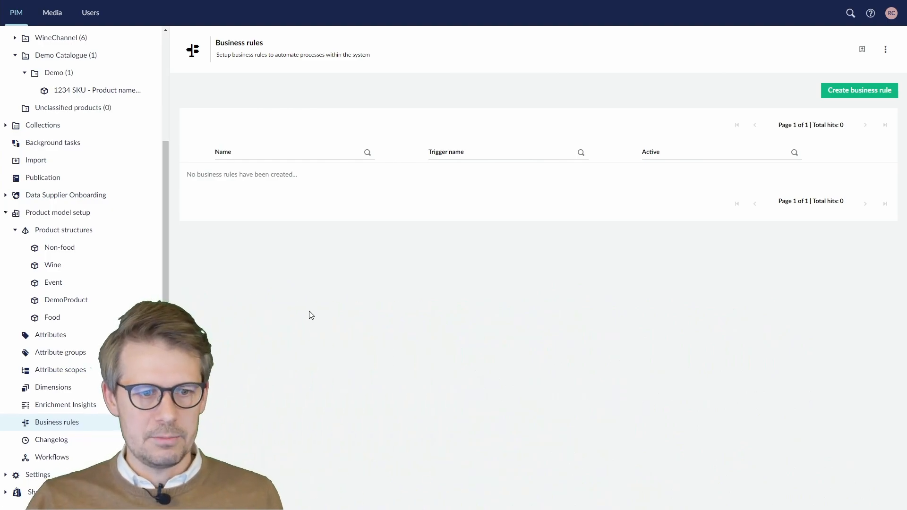
pyautogui.click(859, 92)
pyautogui.click(436, 122)
pyautogui.write('Demo')
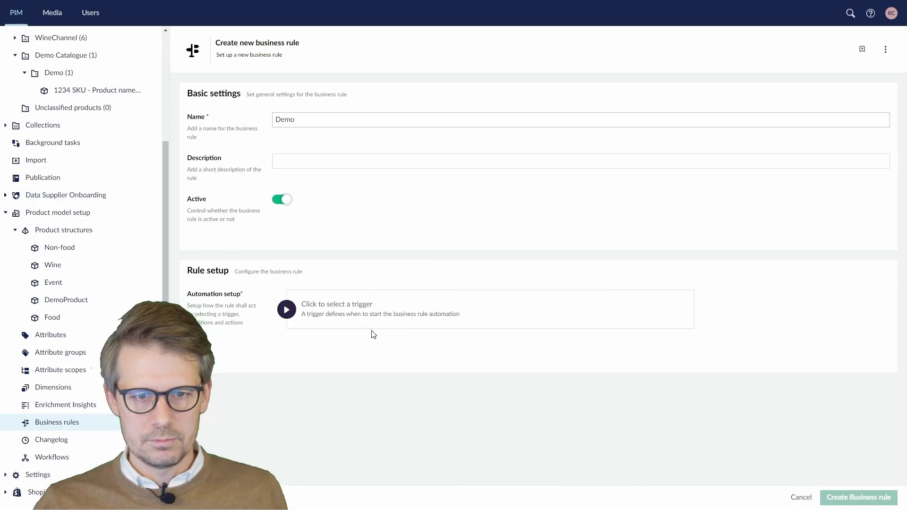
# Step: Choose "Product value changed" as the business rule's trigger and proceed to its configuration
pyautogui.click(349, 310)
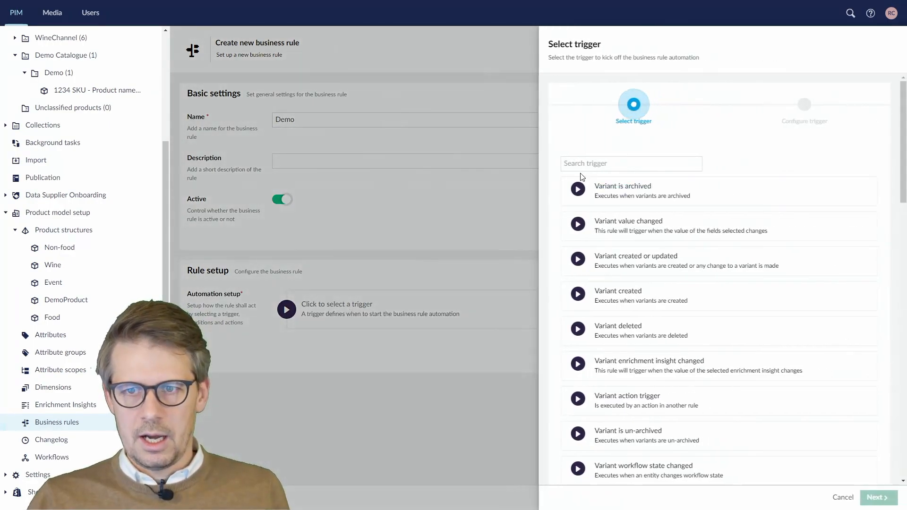
pyautogui.write('produ')
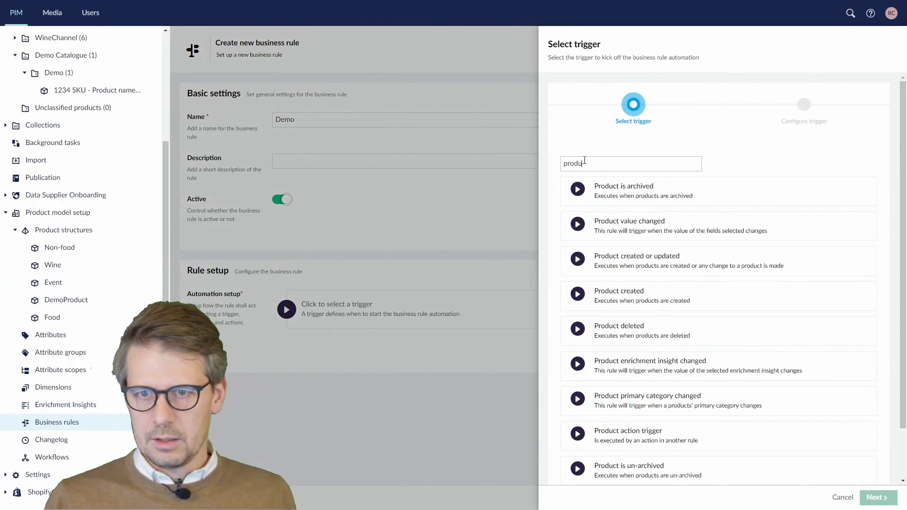
pyautogui.click(641, 224)
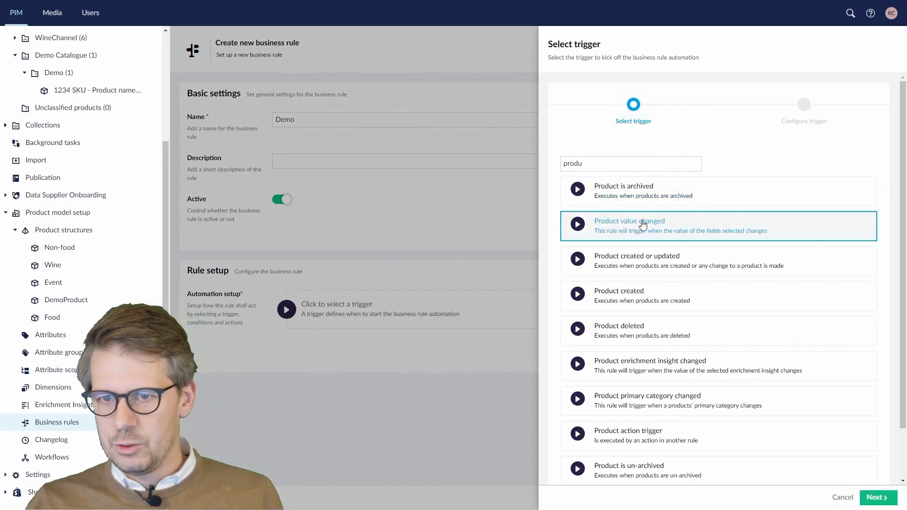
pyautogui.click(877, 497)
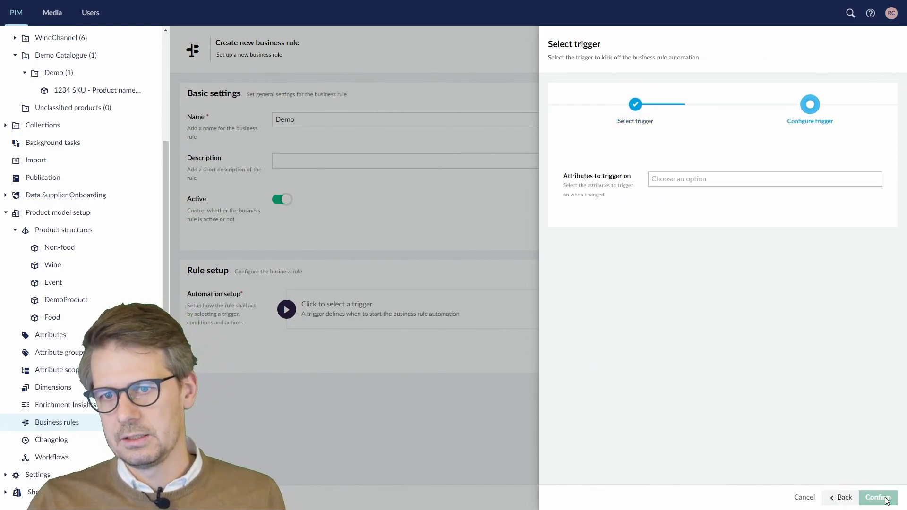
# Step: Set the trigger to react to Packaging Size In Cm.Width, Packaging Size In Cm.Height and Packaging Size In Cm.Length, and confirm it
pyautogui.click(695, 182)
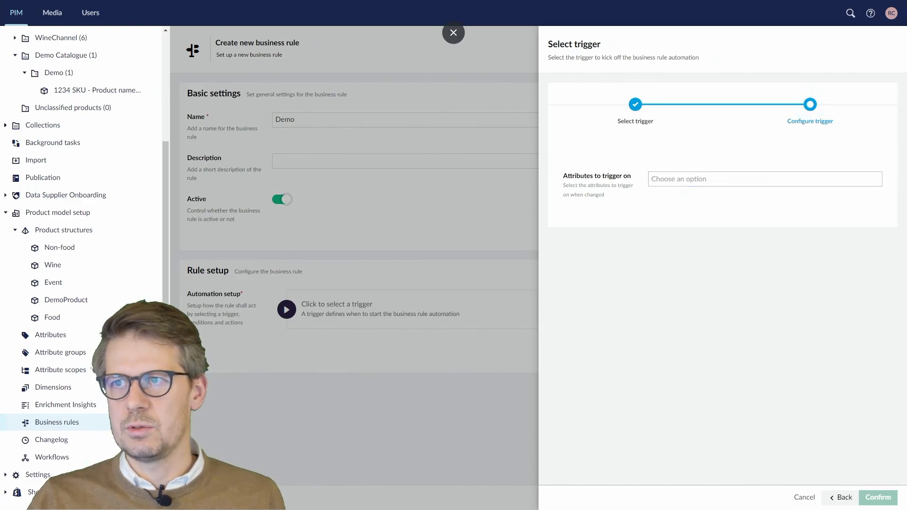
pyautogui.click(711, 182)
pyautogui.write('Packaging size in cm')
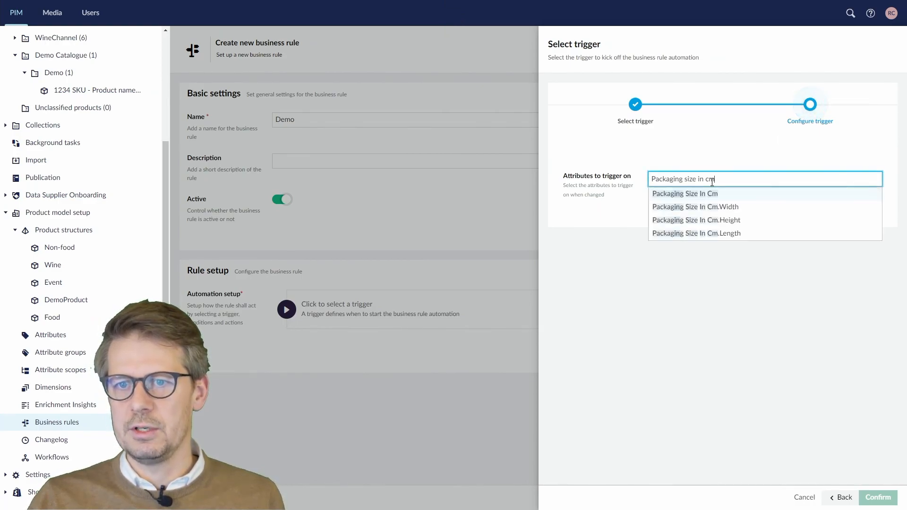
pyautogui.click(736, 210)
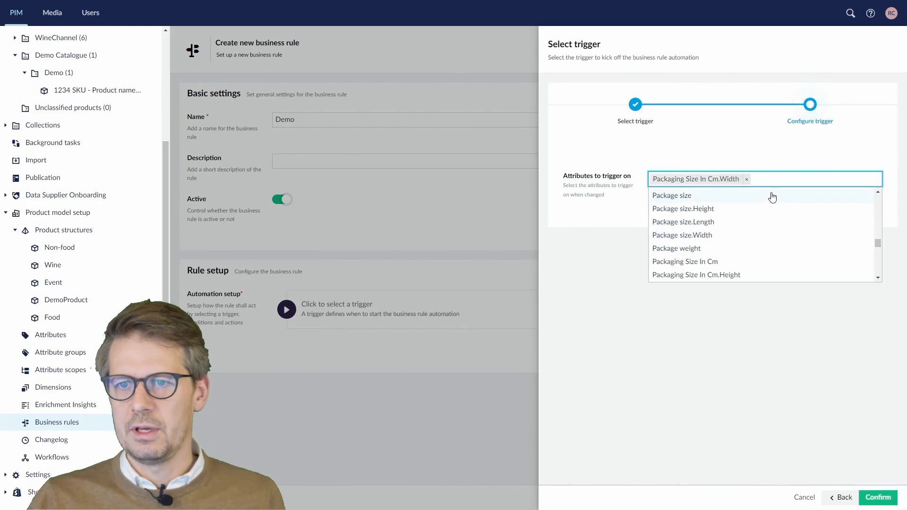
pyautogui.write('Packaging size in cm')
pyautogui.click(764, 210)
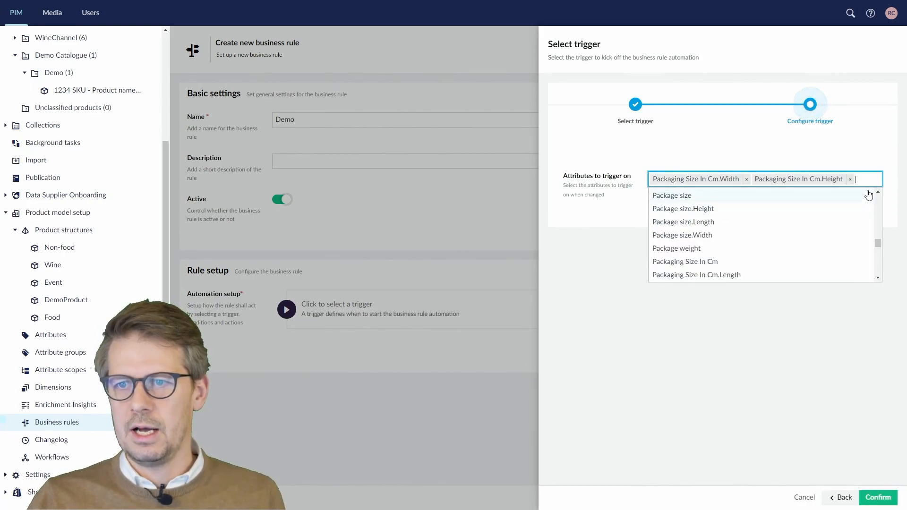
pyautogui.write('Packaging size in cm')
pyautogui.click(702, 220)
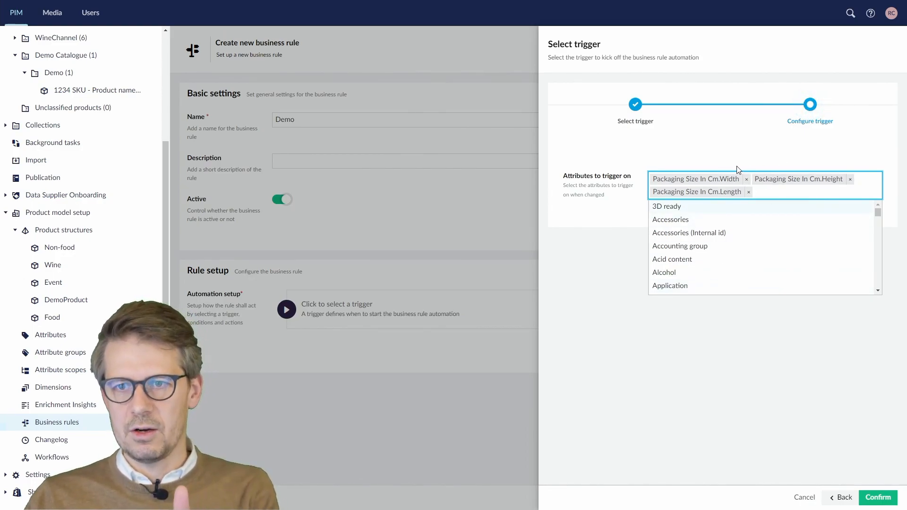
pyautogui.click(884, 465)
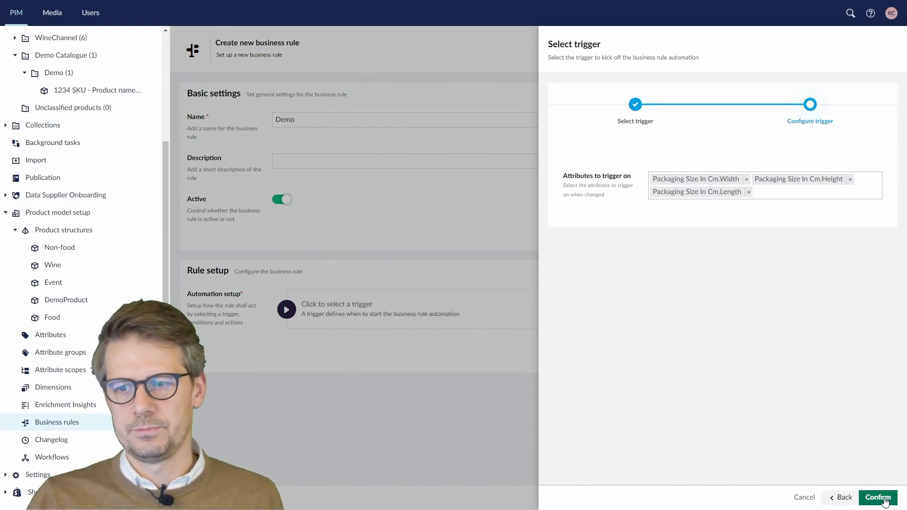
pyautogui.click(885, 502)
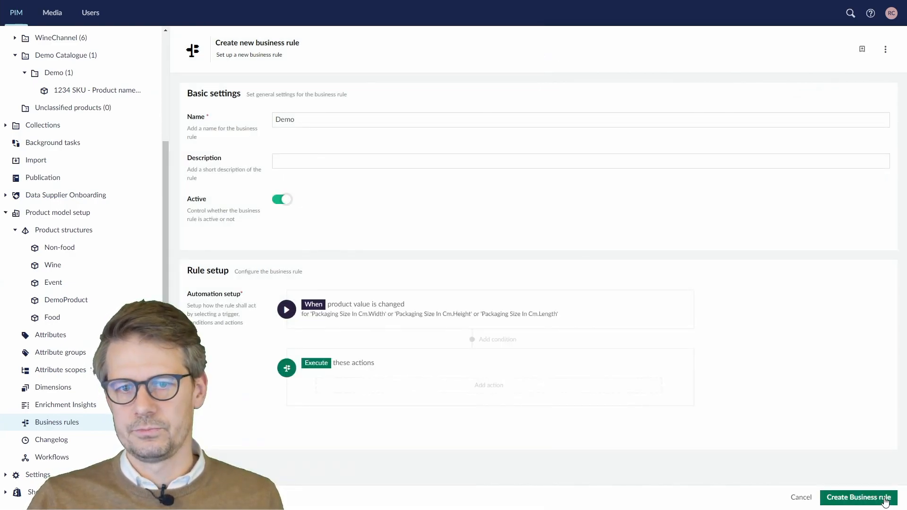
# Step: Add a condition to the rule that the product is using the product structure Demo Product
pyautogui.click(497, 342)
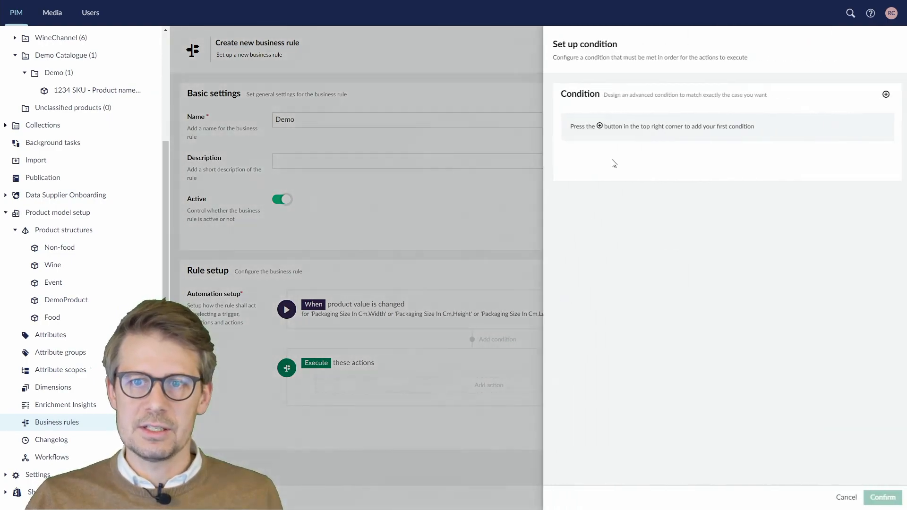
pyautogui.click(882, 95)
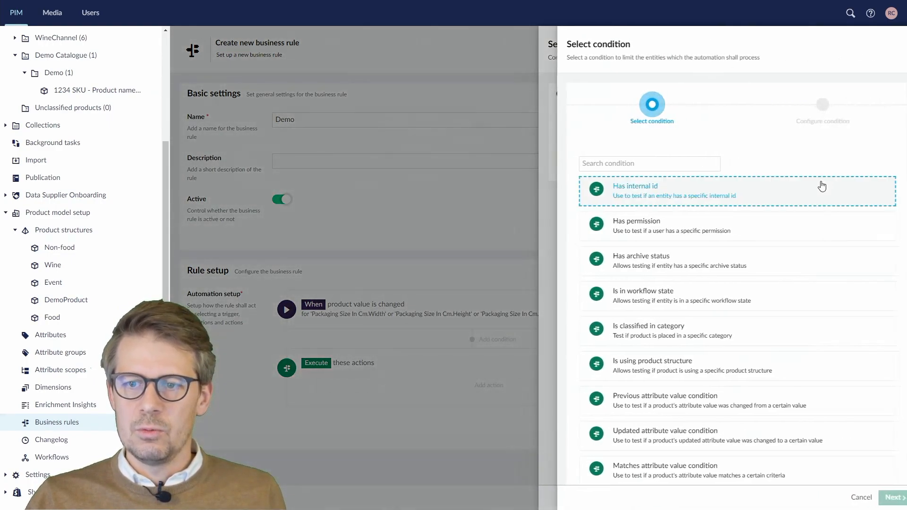
pyautogui.click(755, 371)
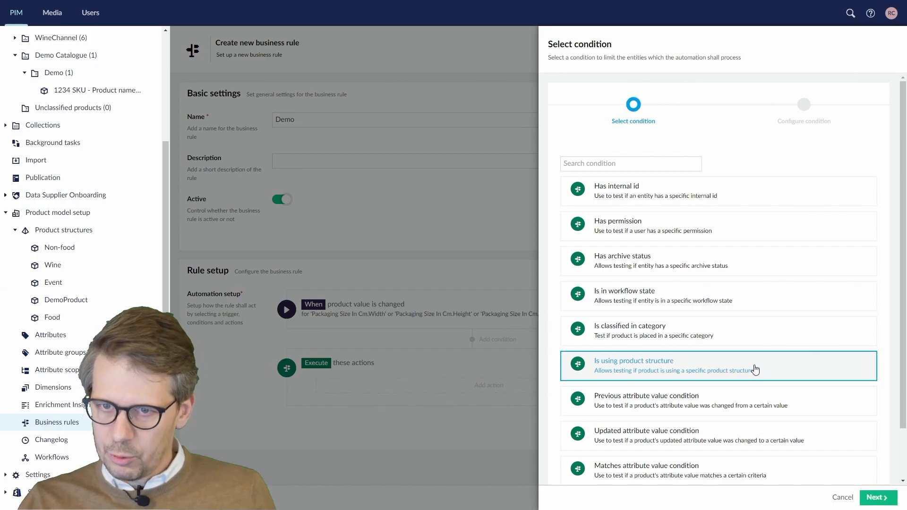
pyautogui.click(877, 498)
pyautogui.click(705, 178)
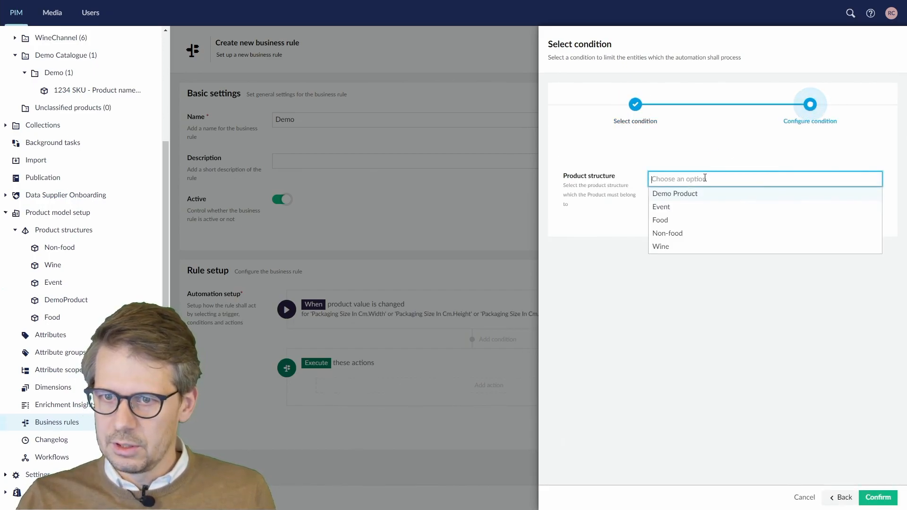
pyautogui.click(706, 195)
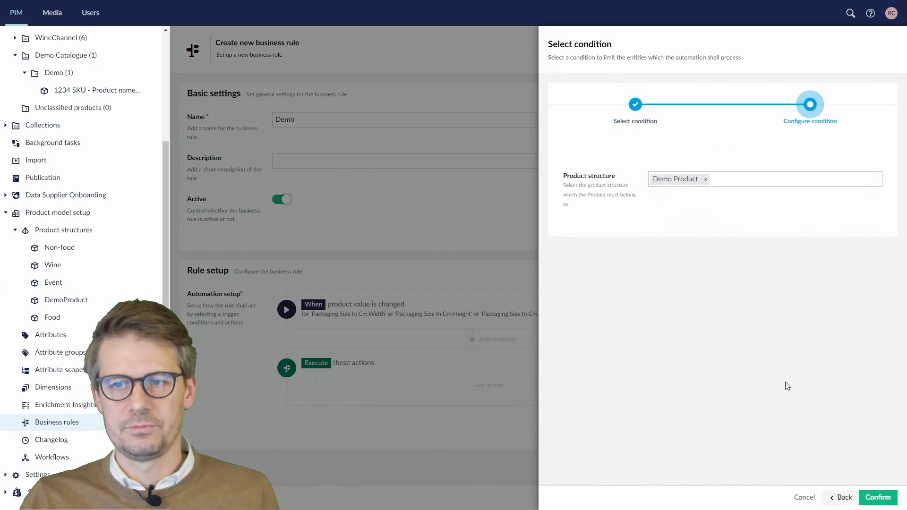
pyautogui.click(877, 496)
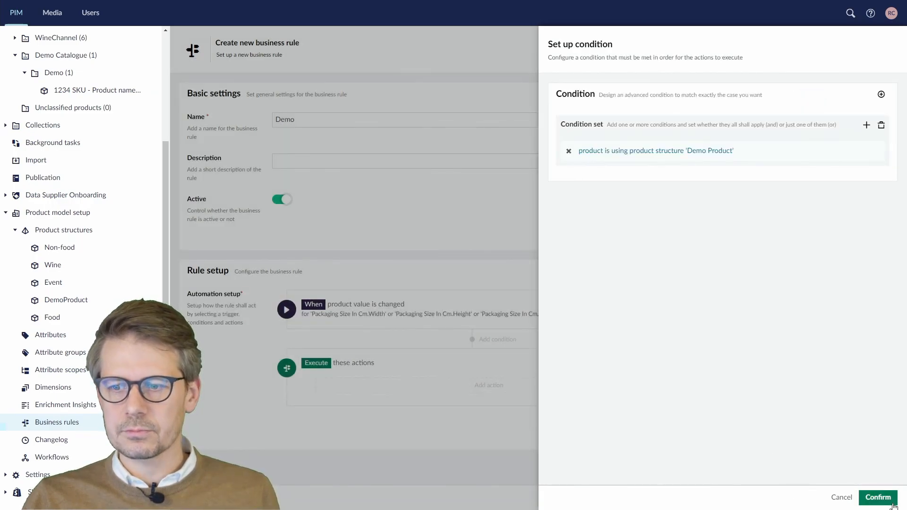
pyautogui.click(890, 502)
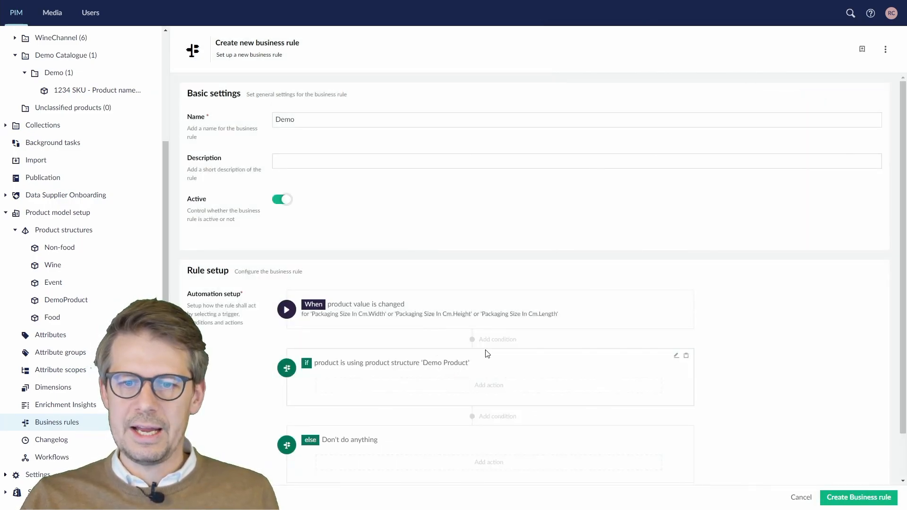
# Step: Add a "Calculate value" action under the Demo Product condition and proceed to its configuration
pyautogui.scroll(-1, 416, 359)
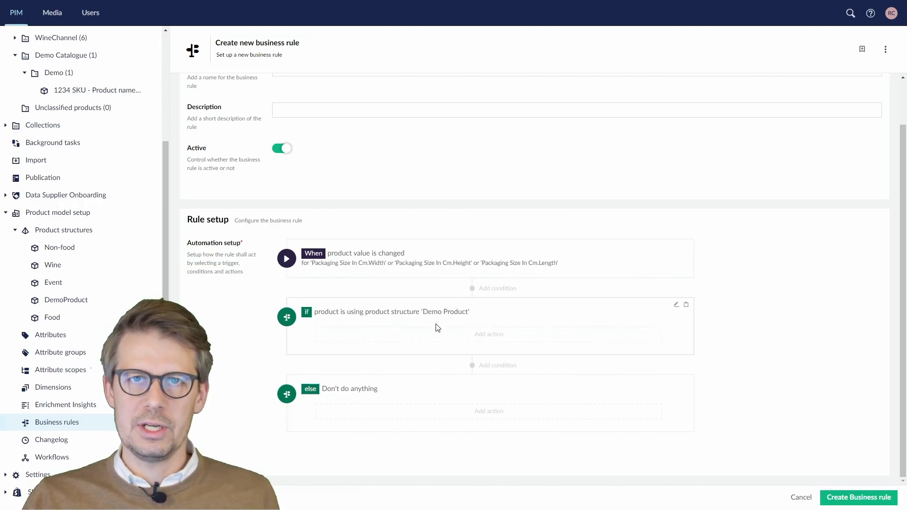
pyautogui.click(492, 339)
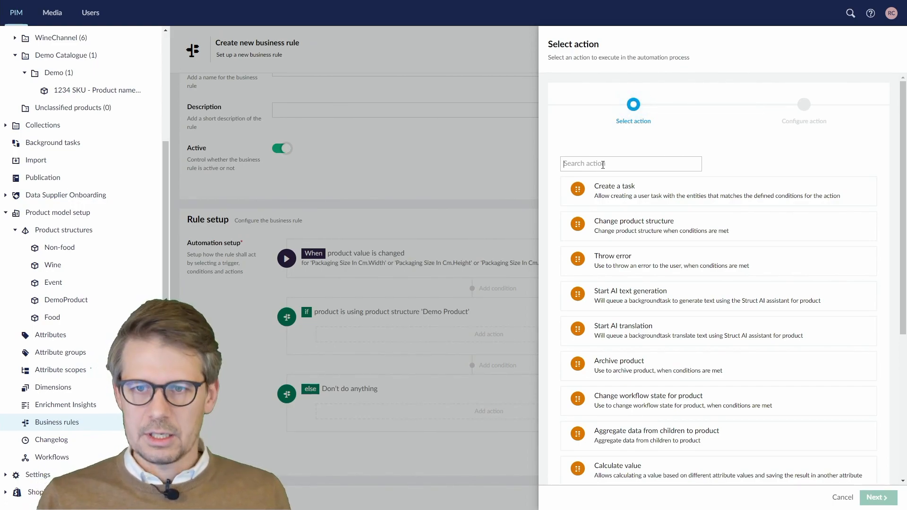
pyautogui.write('cal')
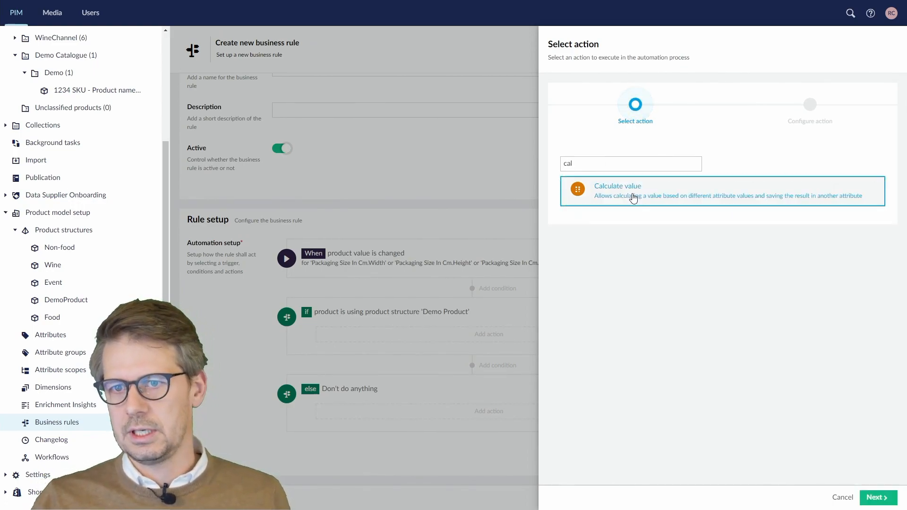
pyautogui.doubleClick(634, 197)
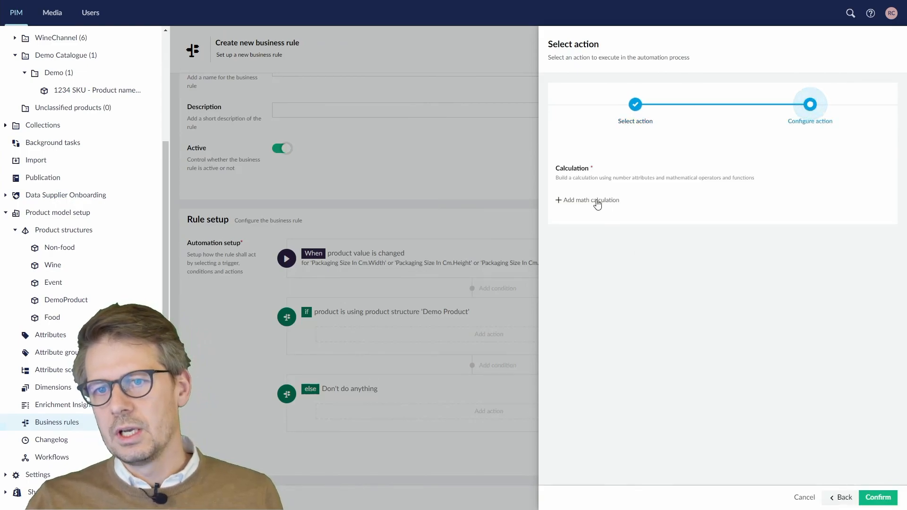
pyautogui.click(596, 200)
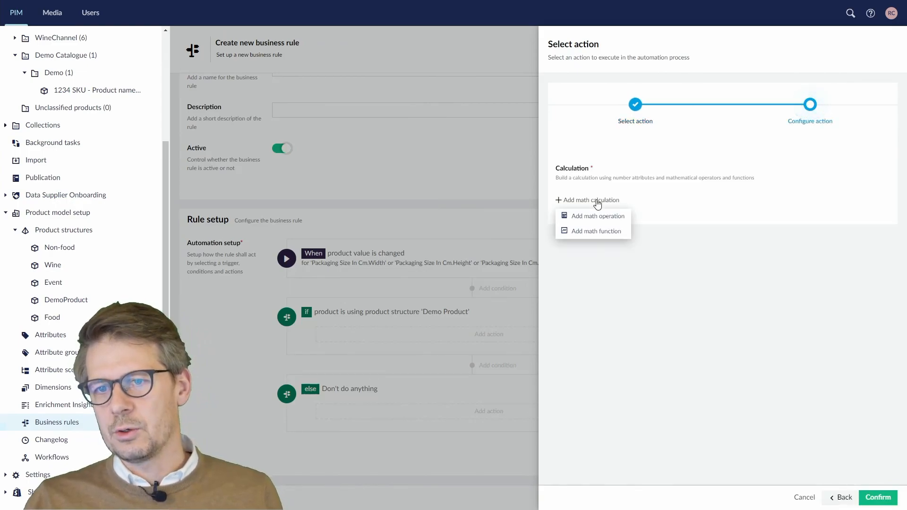
pyautogui.click(597, 232)
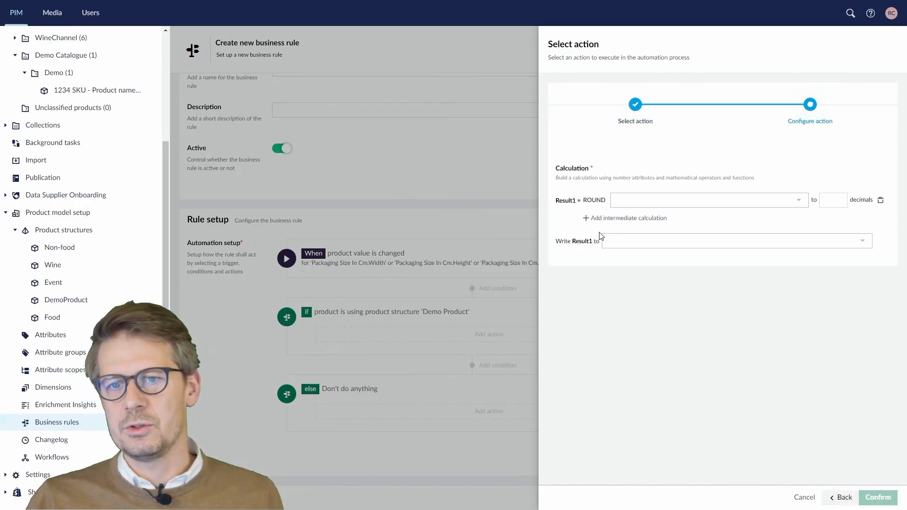
pyautogui.click(594, 202)
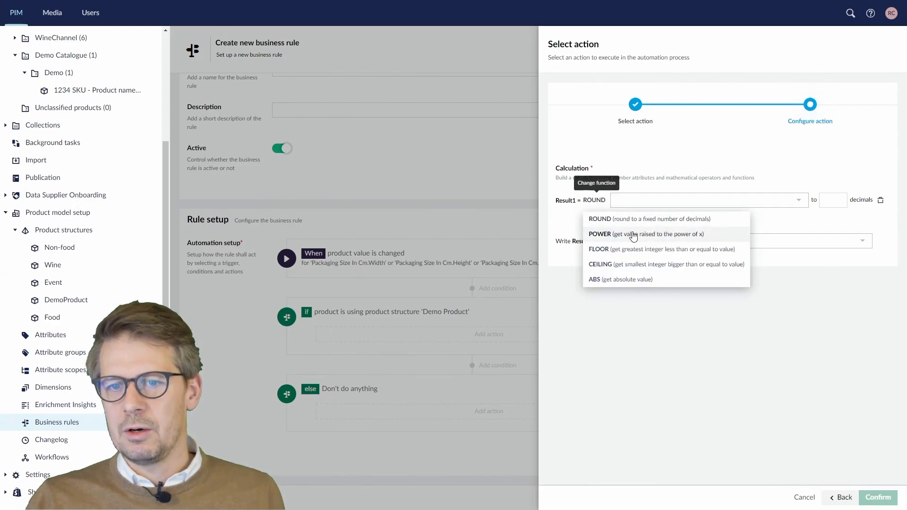
pyautogui.click(697, 344)
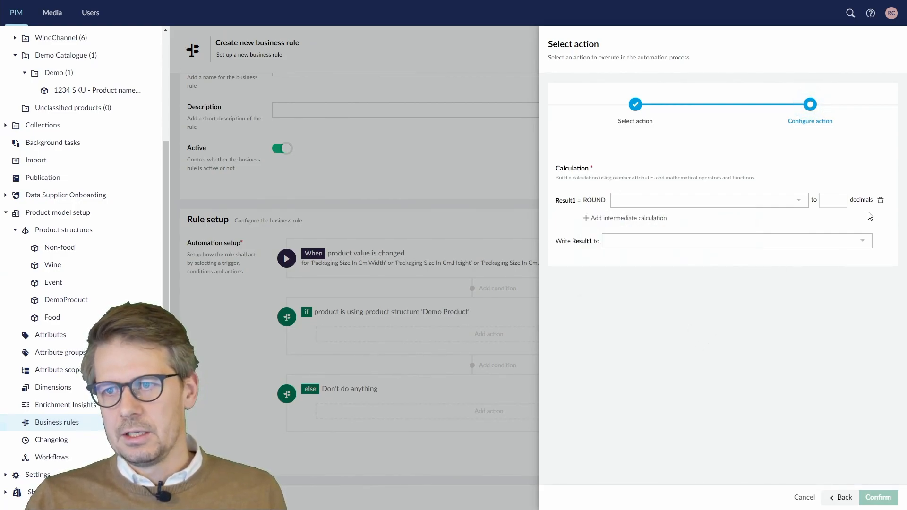
pyautogui.click(881, 200)
# Step: Add a math operation that multiplies Packaging Size In Cm.Width by Packaging Size In Cm.Height
pyautogui.click(596, 200)
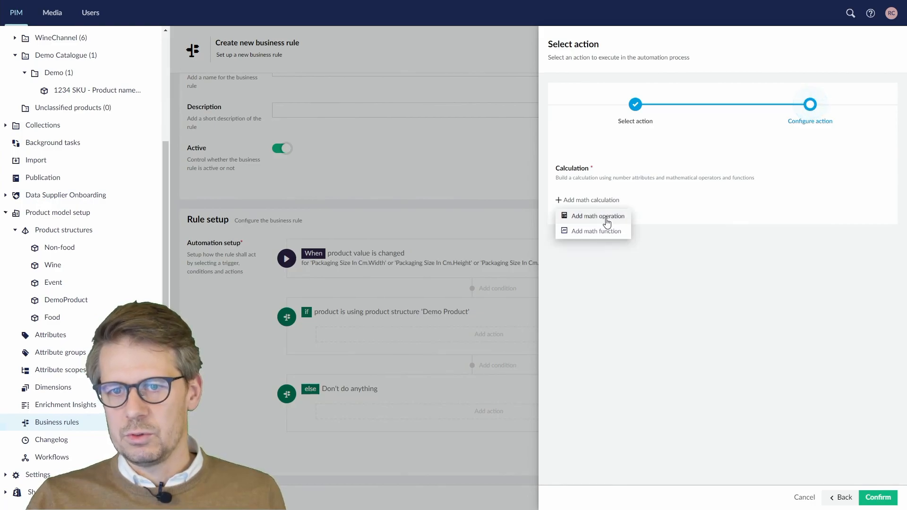
pyautogui.click(609, 218)
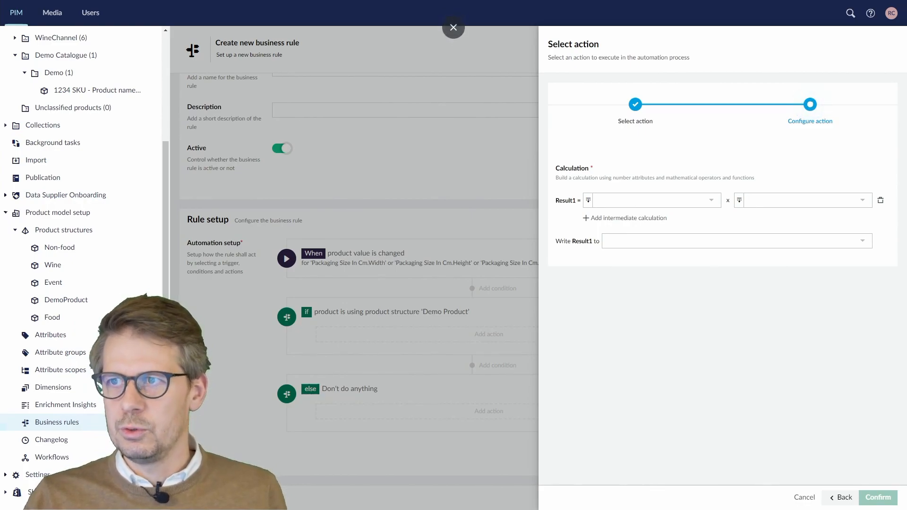
pyautogui.click(618, 204)
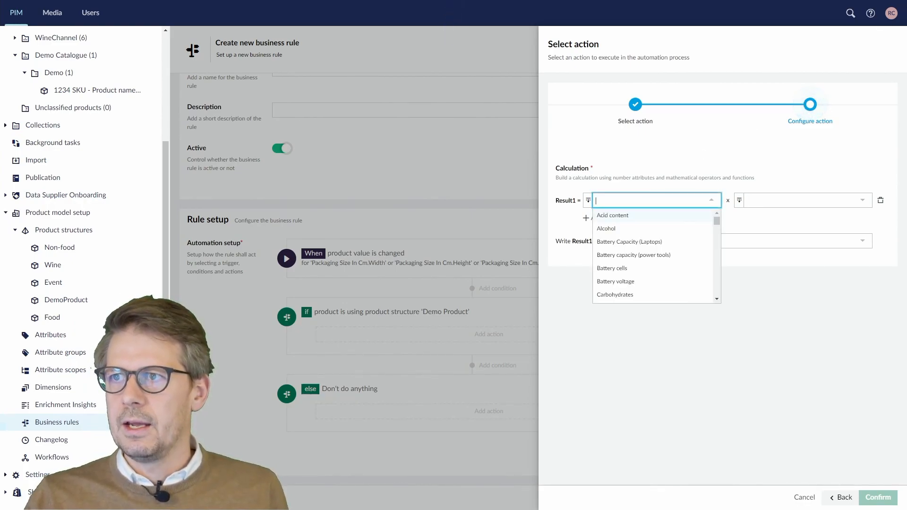
pyautogui.press('Escape')
pyautogui.click(638, 200)
pyautogui.write('Packaging size in cm')
pyautogui.click(653, 216)
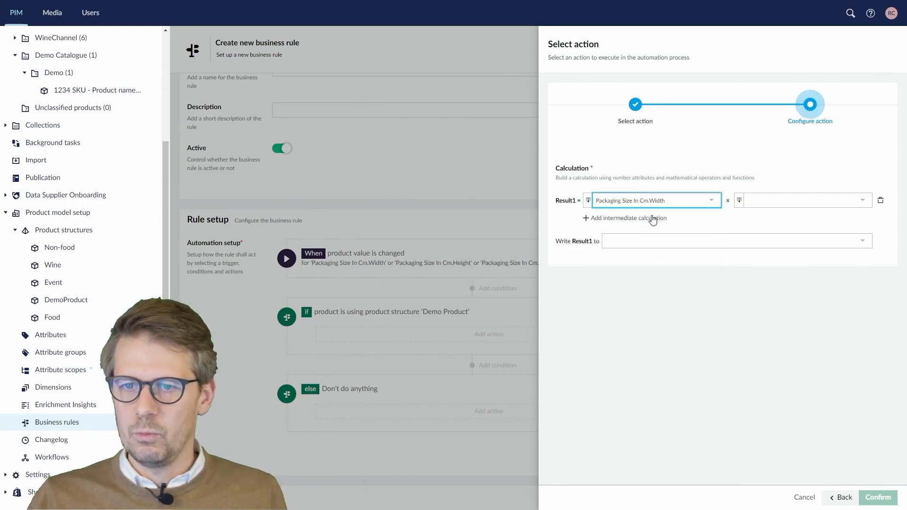
pyautogui.click(728, 202)
pyautogui.click(744, 216)
pyautogui.click(759, 203)
pyautogui.write('Packaging size in cm')
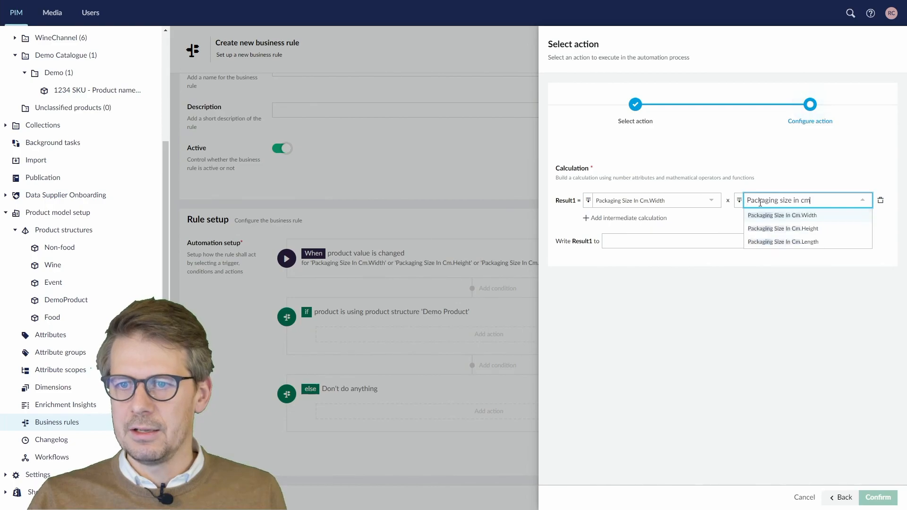
pyautogui.click(780, 229)
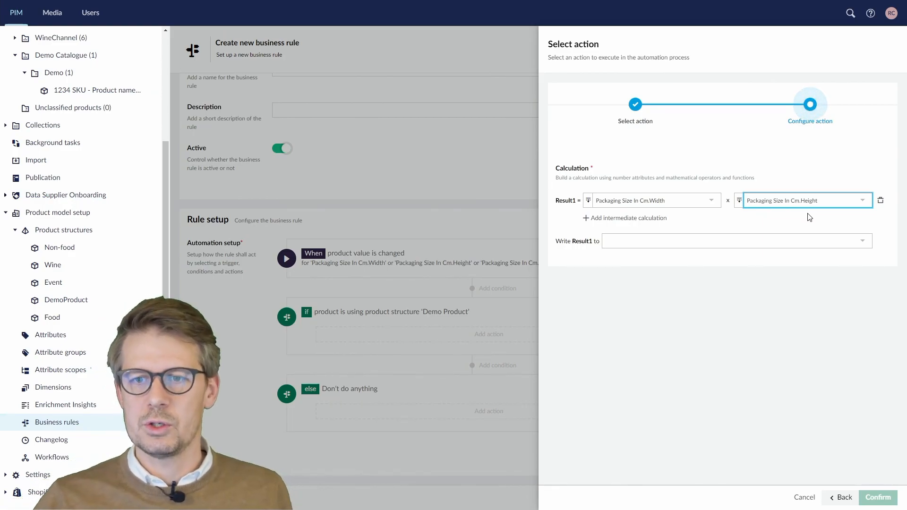
# Step: Add an intermediate math operation that multiplies Result1 by Packaging Size In Cm.Length
pyautogui.click(657, 220)
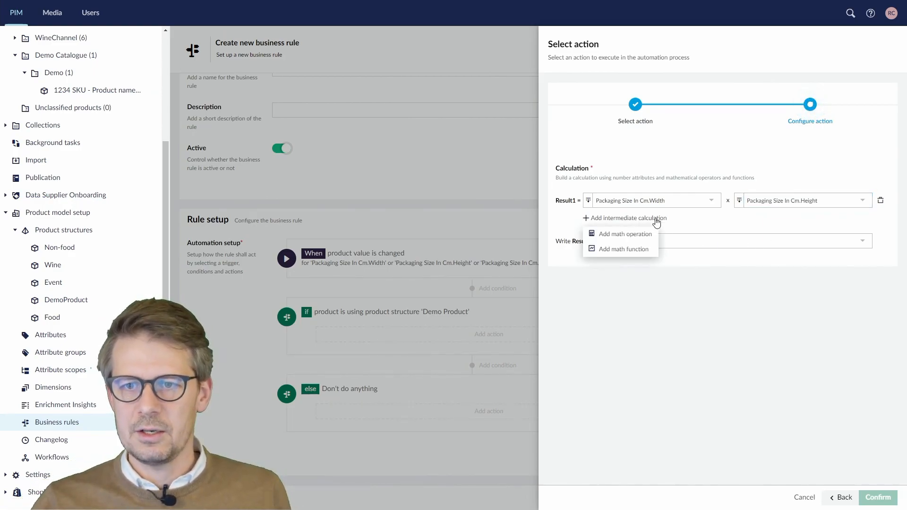
pyautogui.click(631, 235)
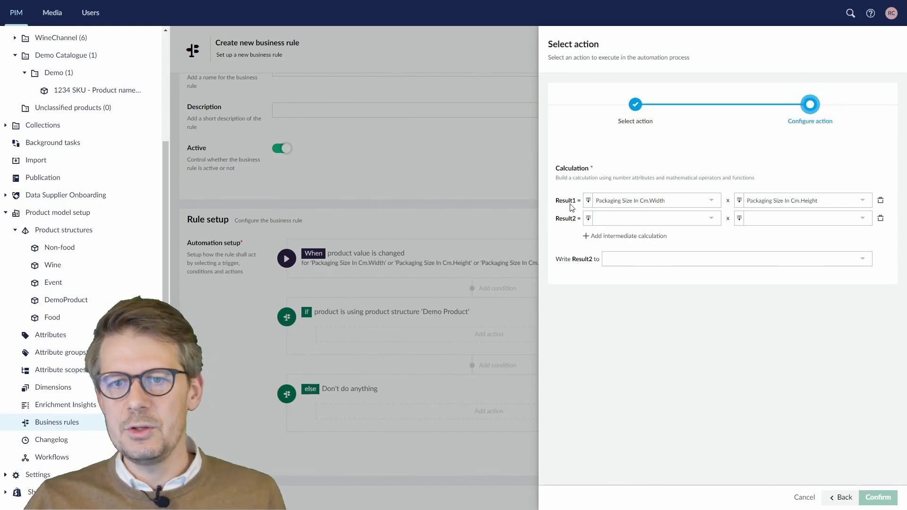
pyautogui.click(609, 217)
pyautogui.write('res')
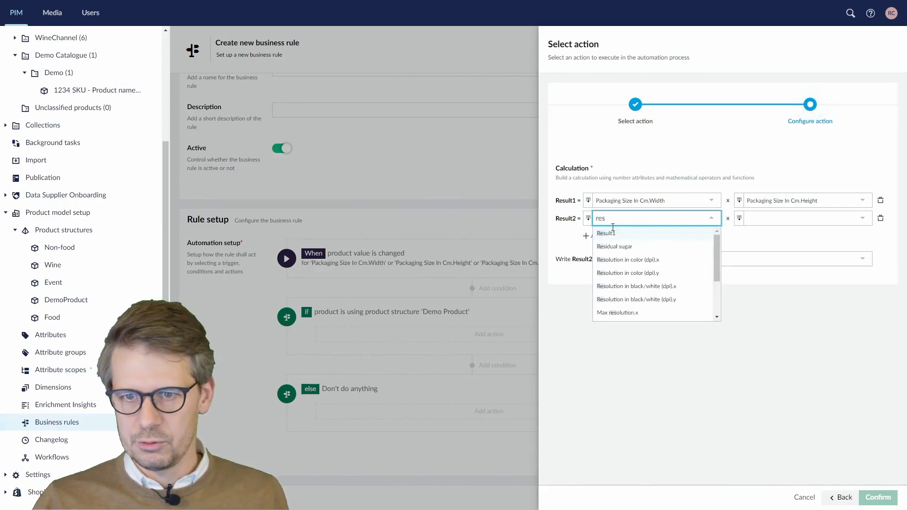
pyautogui.click(616, 236)
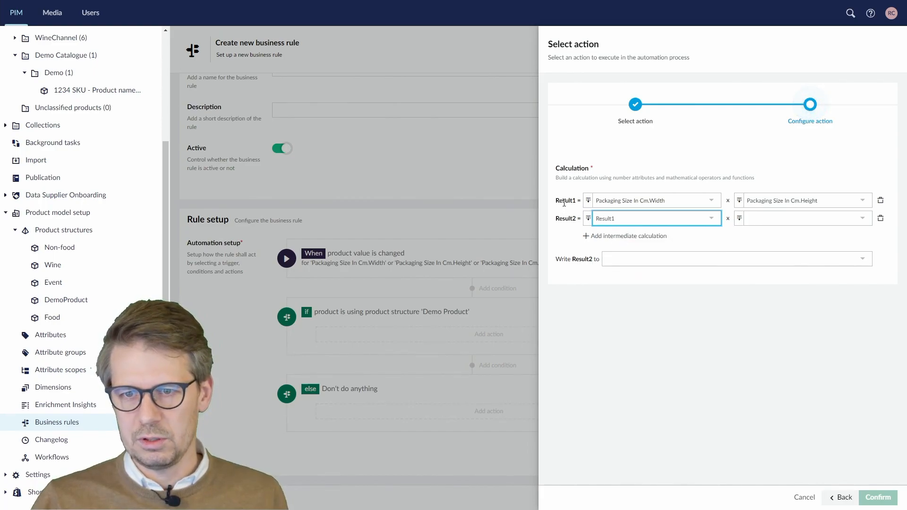
pyautogui.click(773, 218)
pyautogui.write('Packaging size in cm')
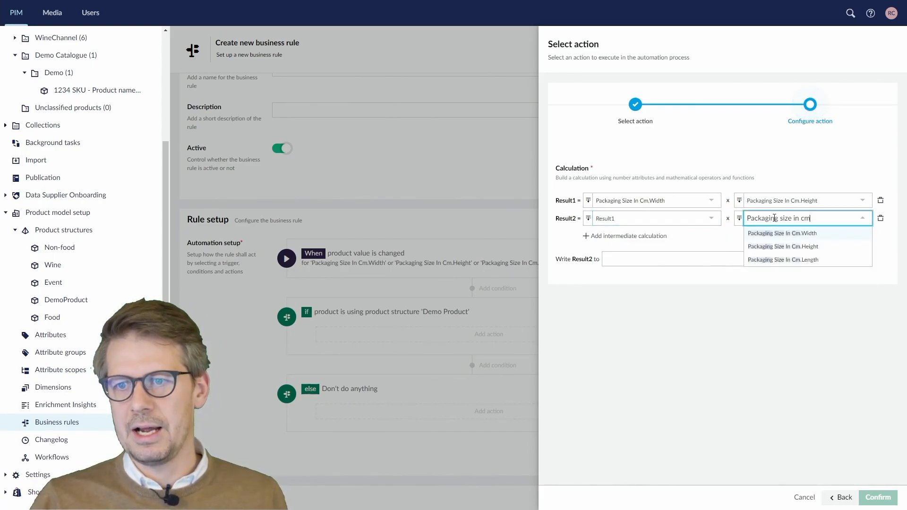
pyautogui.click(800, 261)
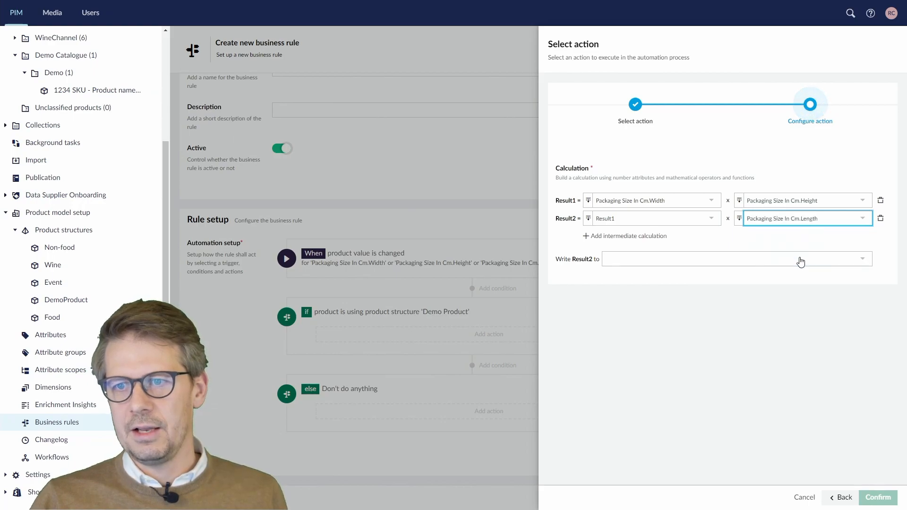
pyautogui.click(656, 241)
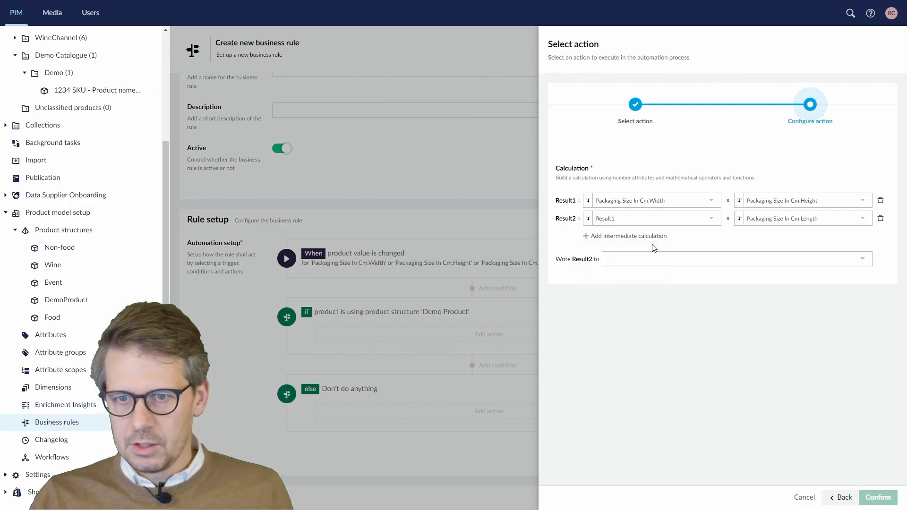
# Step: Add an intermediate math operation that divides Result2 by the fixed number 1000000
pyautogui.click(647, 240)
pyautogui.click(644, 251)
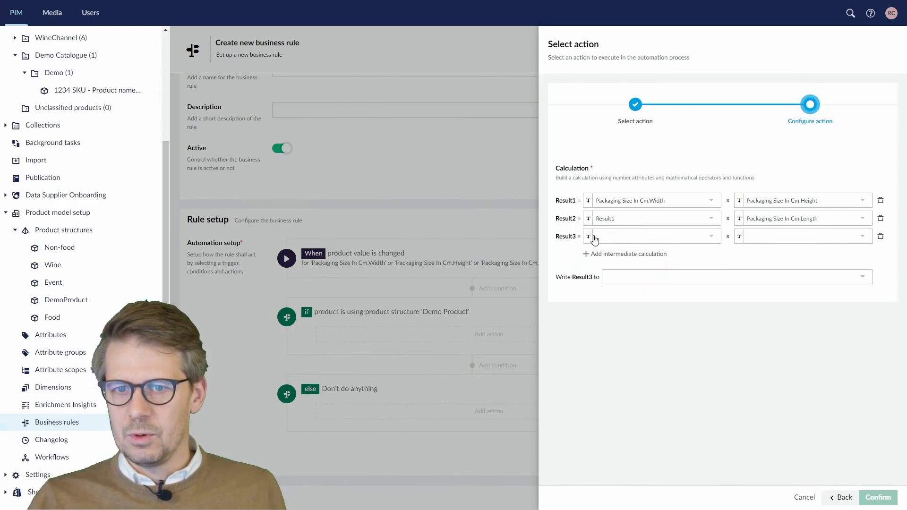
pyautogui.click(620, 242)
pyautogui.write('resul')
pyautogui.click(620, 265)
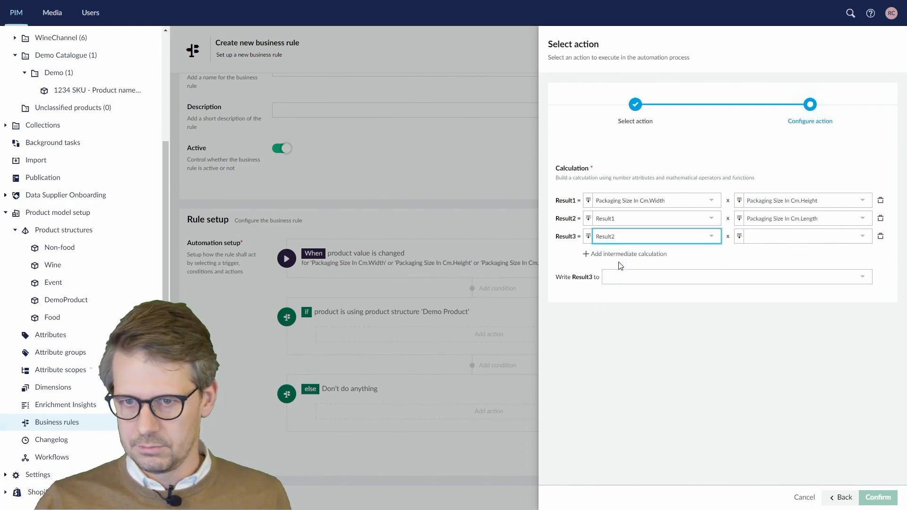
pyautogui.click(729, 237)
pyautogui.click(745, 268)
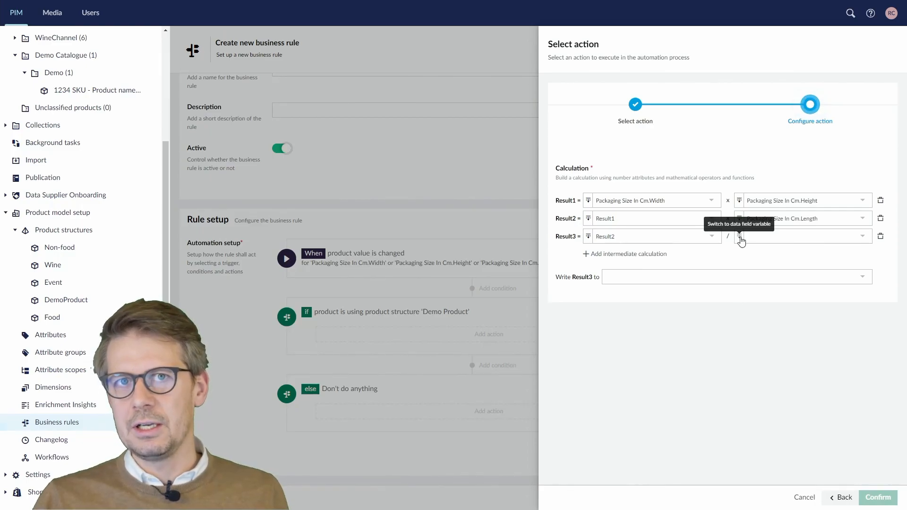
pyautogui.click(740, 236)
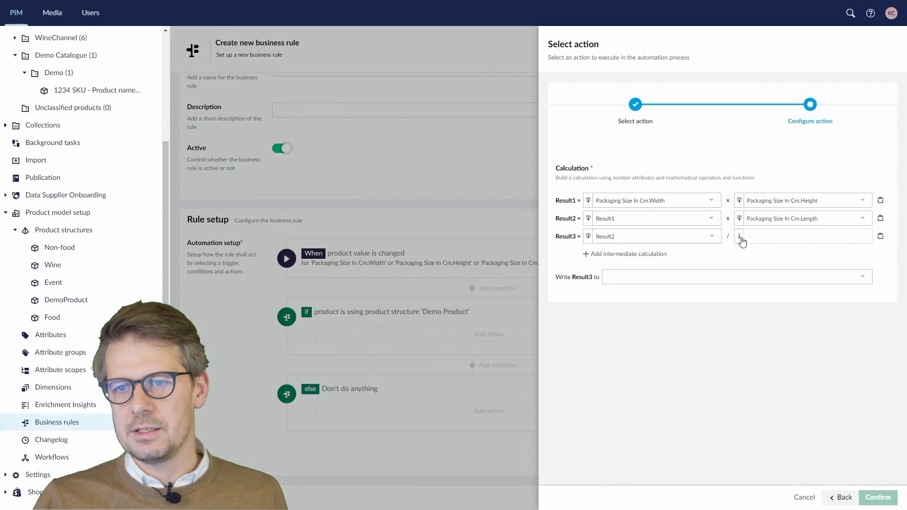
pyautogui.click(739, 239)
pyautogui.click(739, 237)
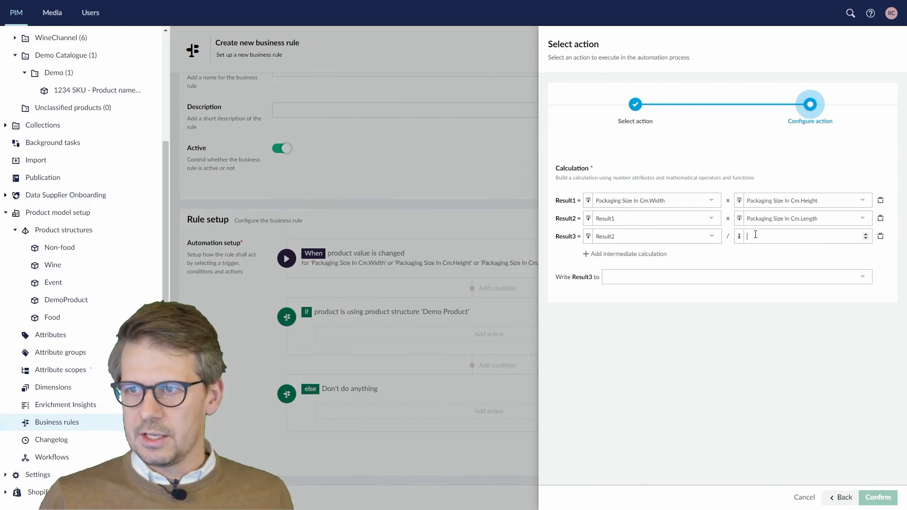
pyautogui.click(797, 243)
pyautogui.write('1000000')
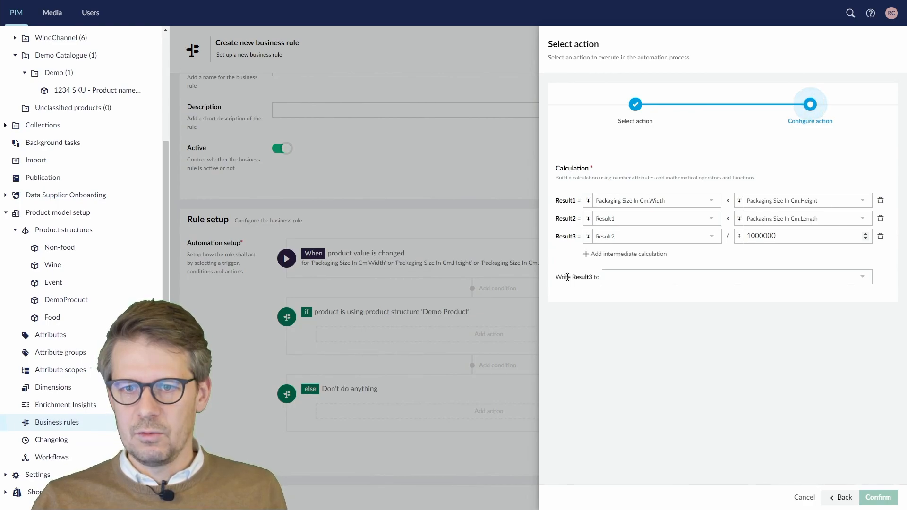
# Step: Write Result3 to Packaging Volume In M3, then create the business rule and return to the business rules overview
pyautogui.click(614, 279)
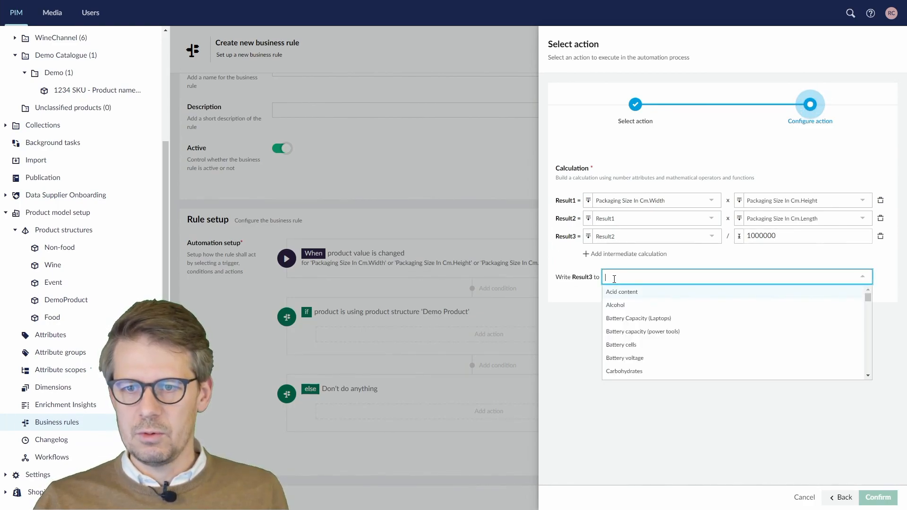
pyautogui.write('vol')
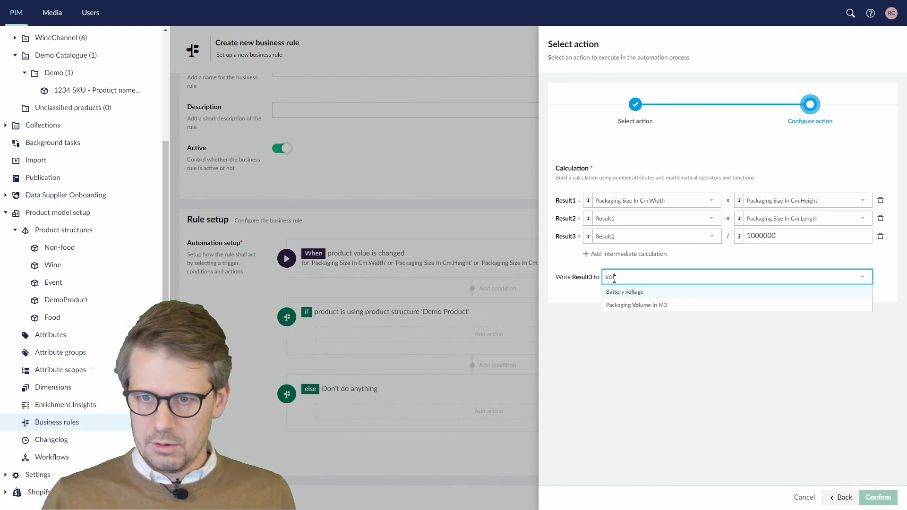
pyautogui.click(651, 306)
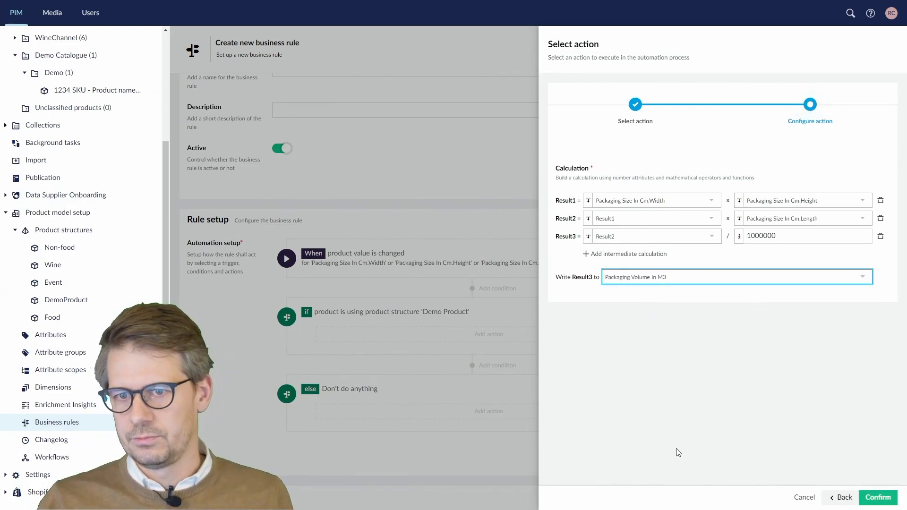
pyautogui.click(893, 496)
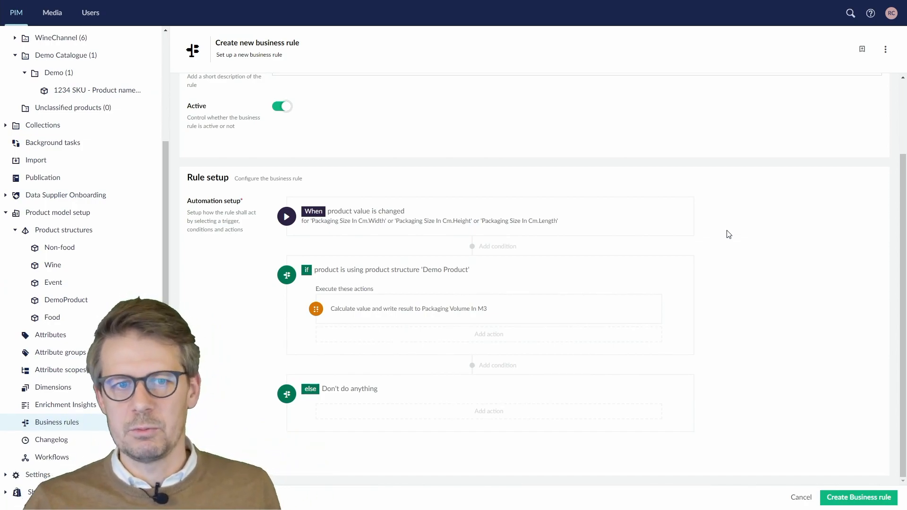
pyautogui.click(837, 499)
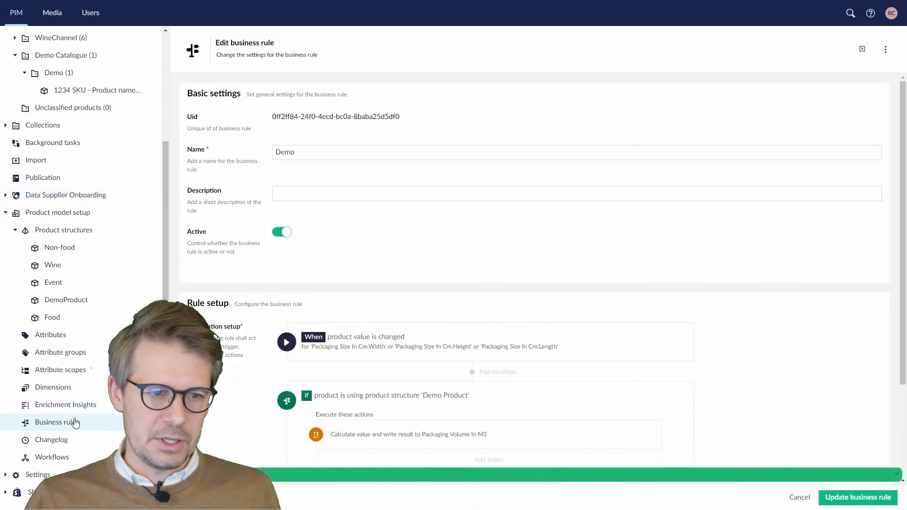
pyautogui.click(56, 422)
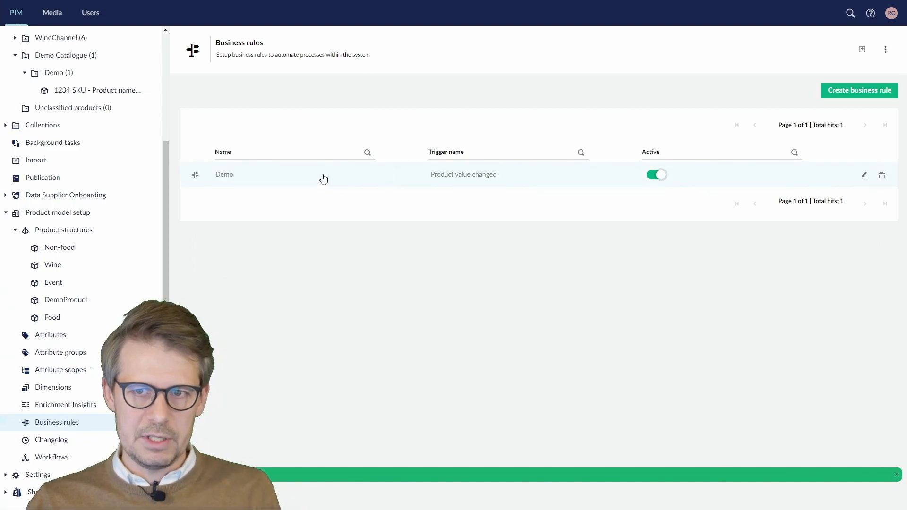
# Step: On product 1234 SKU, set the packaging size to width 12, length 124 and height 533 cm, and save the changes
pyautogui.click(118, 90)
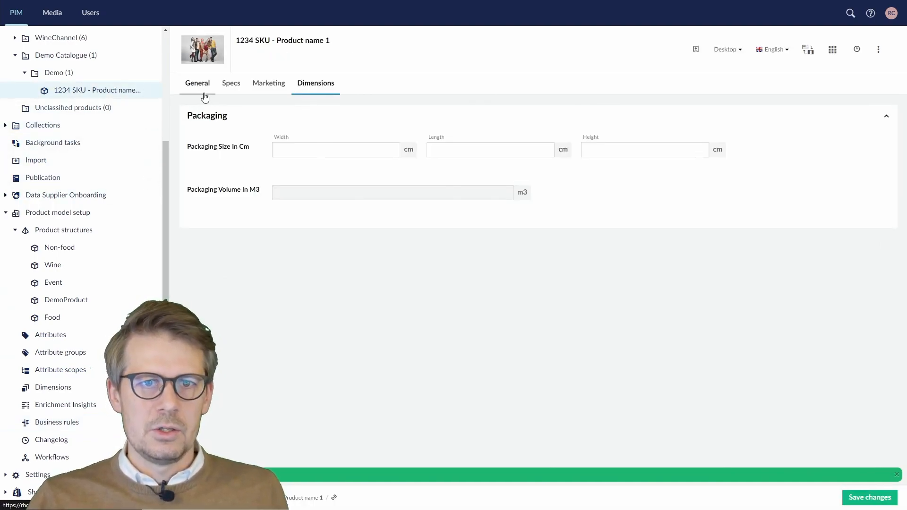
pyautogui.click(301, 149)
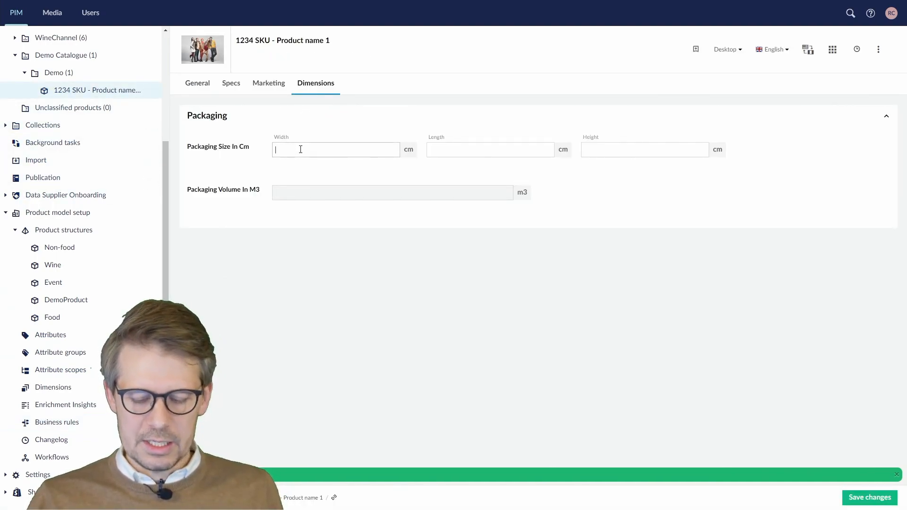
pyautogui.write('12312')
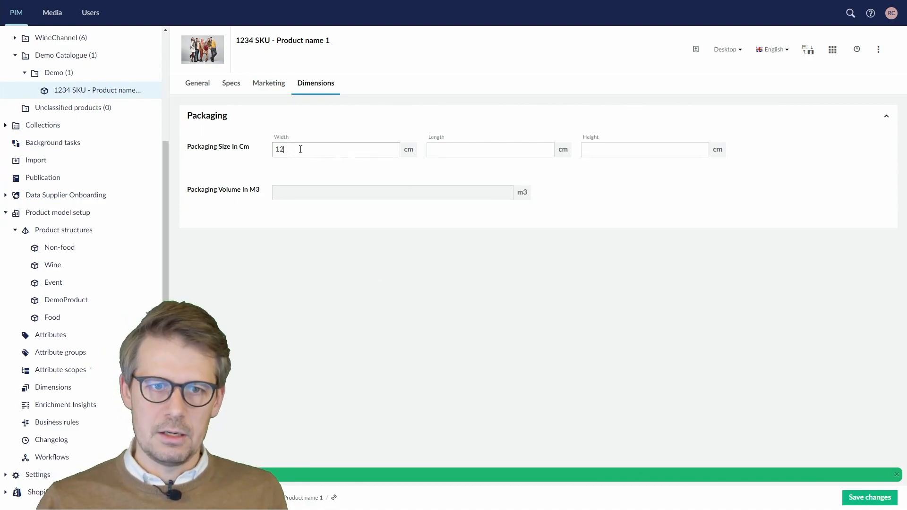
pyautogui.click(437, 150)
pyautogui.write('124')
pyautogui.click(617, 150)
pyautogui.write('533')
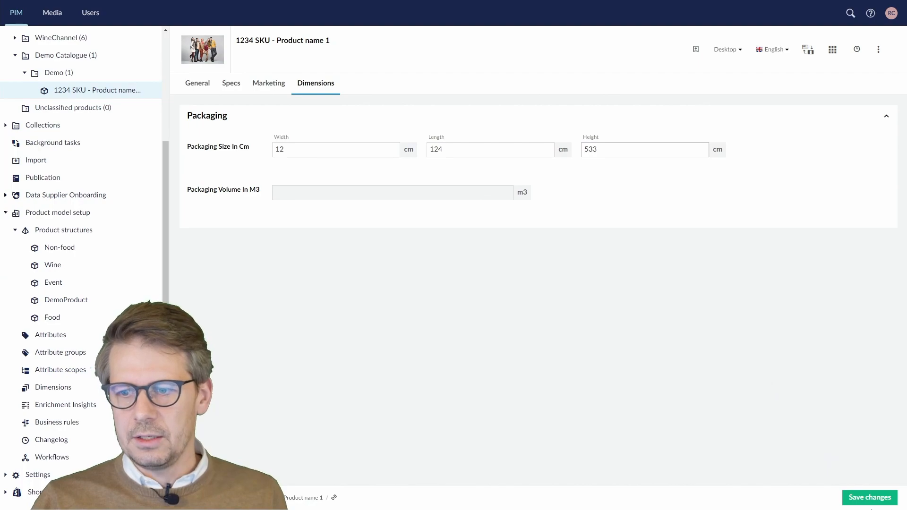
pyautogui.click(871, 500)
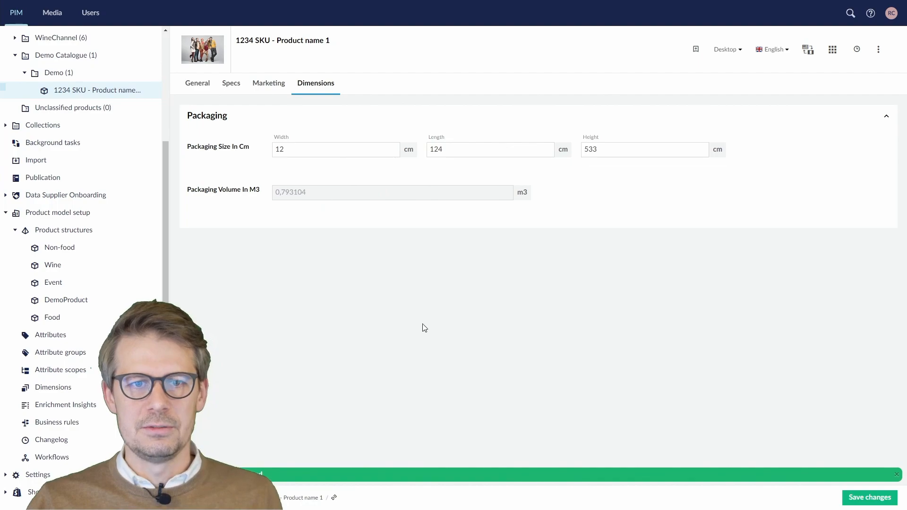
# Step: Set the product's packaging width, length and height to 100 cm each and save the changes
pyautogui.moveTo(326, 149); pyautogui.dragTo(269, 149)
pyautogui.write('100')
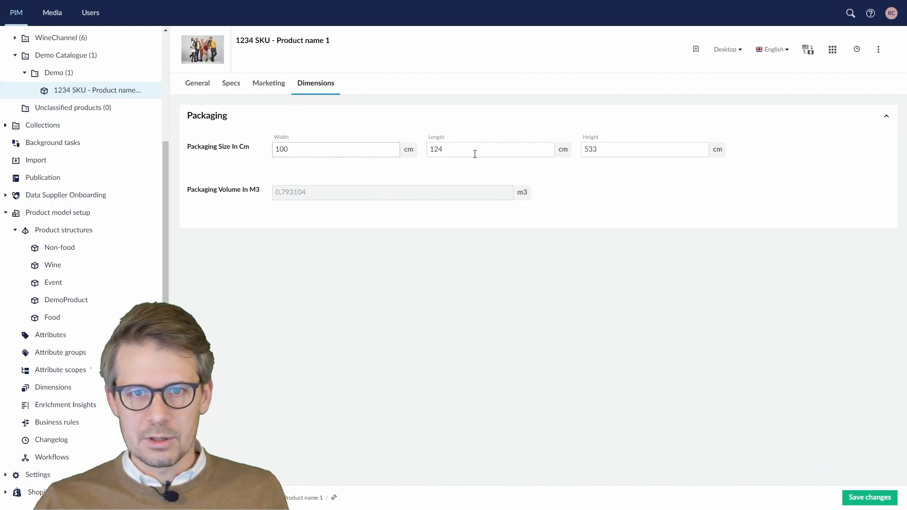
pyautogui.moveTo(474, 152); pyautogui.dragTo(419, 151)
pyautogui.write('100')
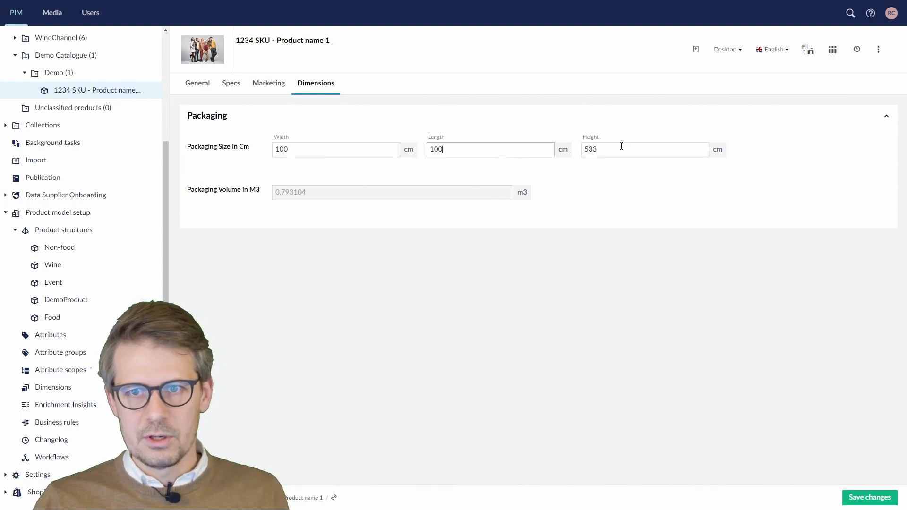
pyautogui.moveTo(622, 146); pyautogui.dragTo(577, 150)
pyautogui.write('100')
pyautogui.click(876, 507)
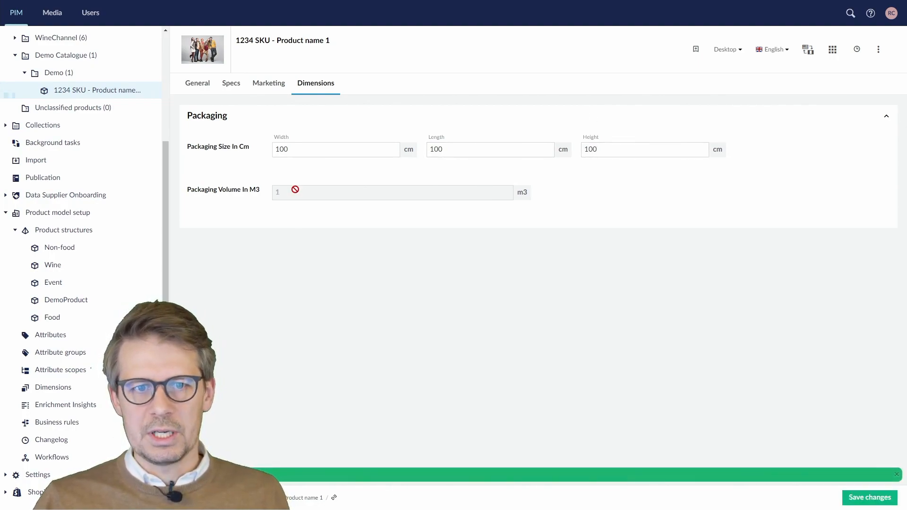
# Step: Set the product's packaging width to 123 cm and save the changes
pyautogui.moveTo(305, 150); pyautogui.dragTo(258, 149)
pyautogui.write('123')
pyautogui.click(874, 498)
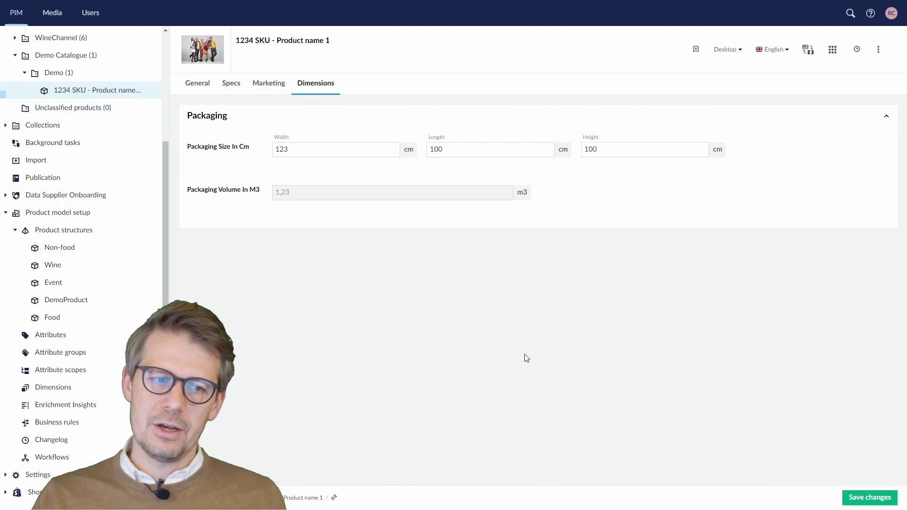
# Step: Start another new business rule and examine which triggers it offers, without selecting one
pyautogui.click(72, 426)
pyautogui.click(876, 89)
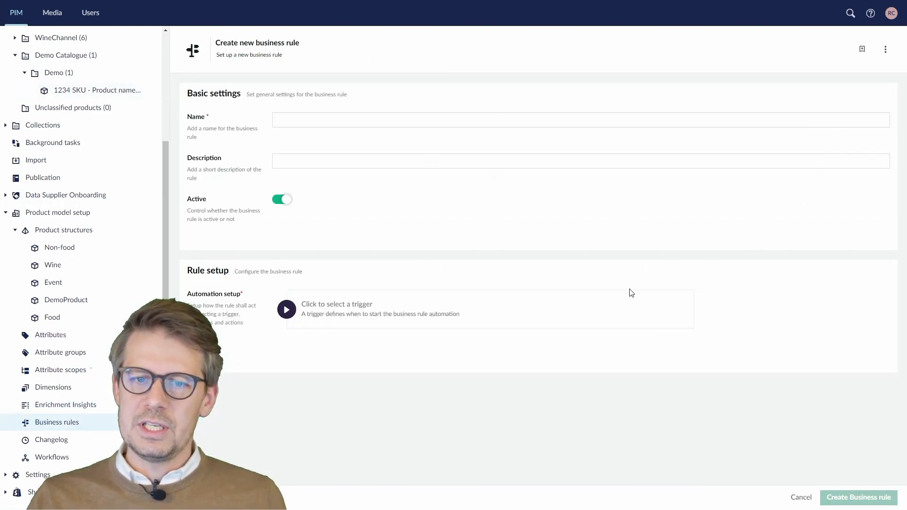
pyautogui.click(391, 318)
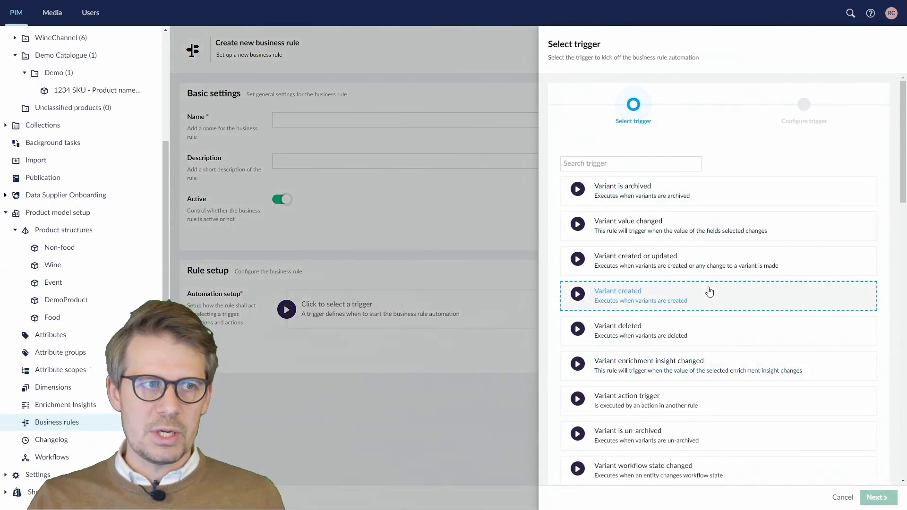
pyautogui.click(836, 499)
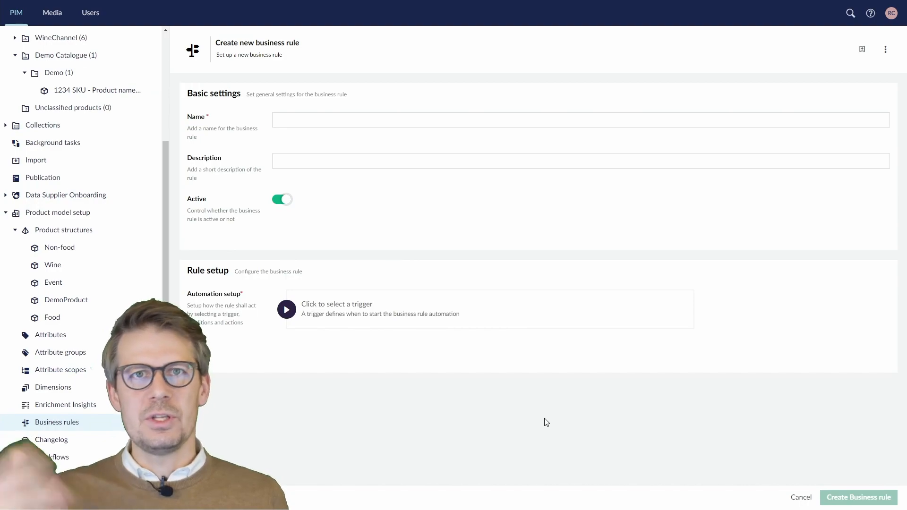